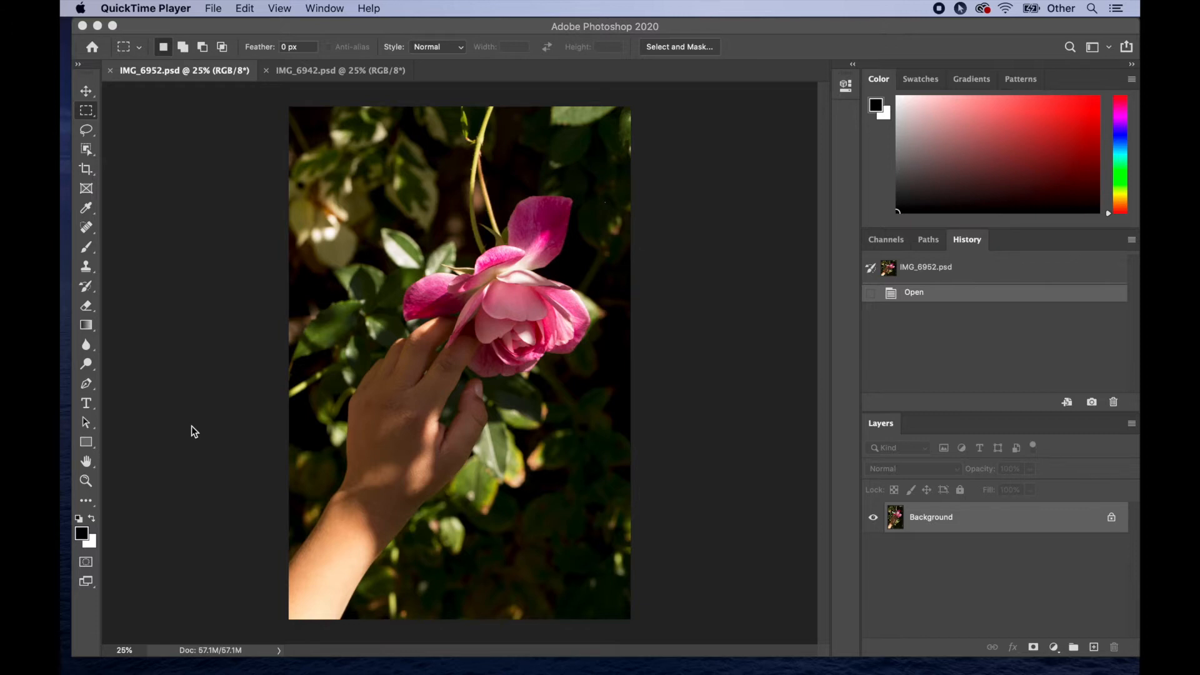
Draw a tall rectangular selection over the hand and part of the rose with the Rectangular Marquee, and deselect it.
{"action": "left_click", "coordinate": [85, 114]}
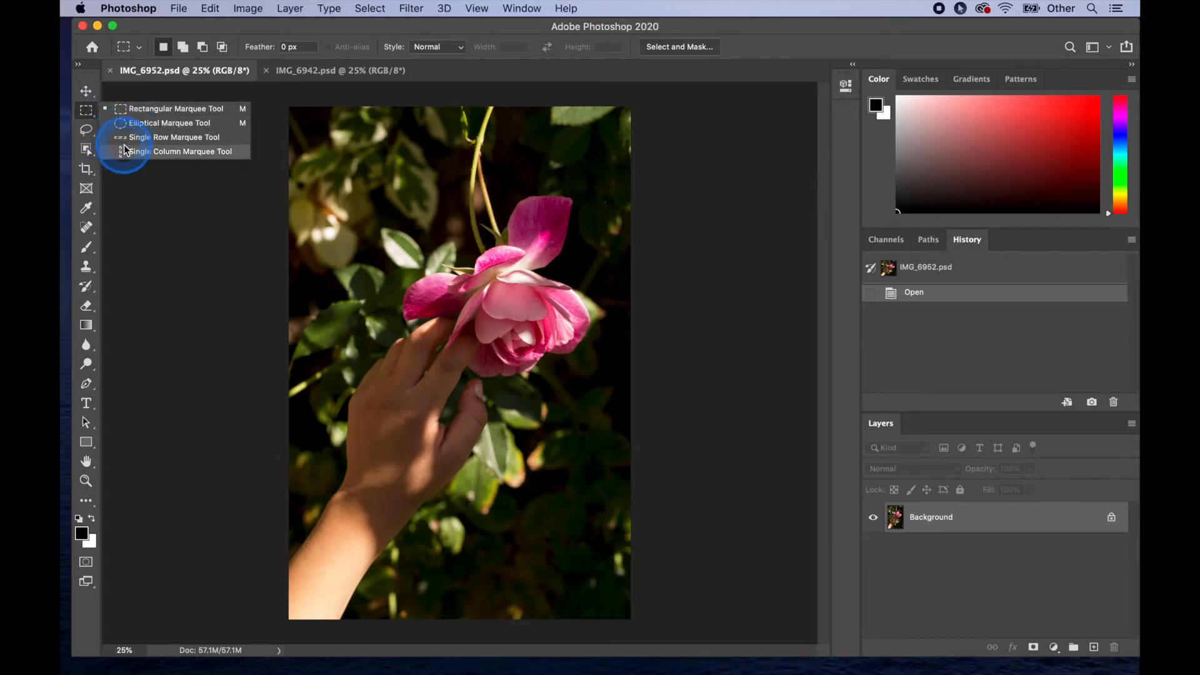
{"action": "left_click", "coordinate": [125, 110]}
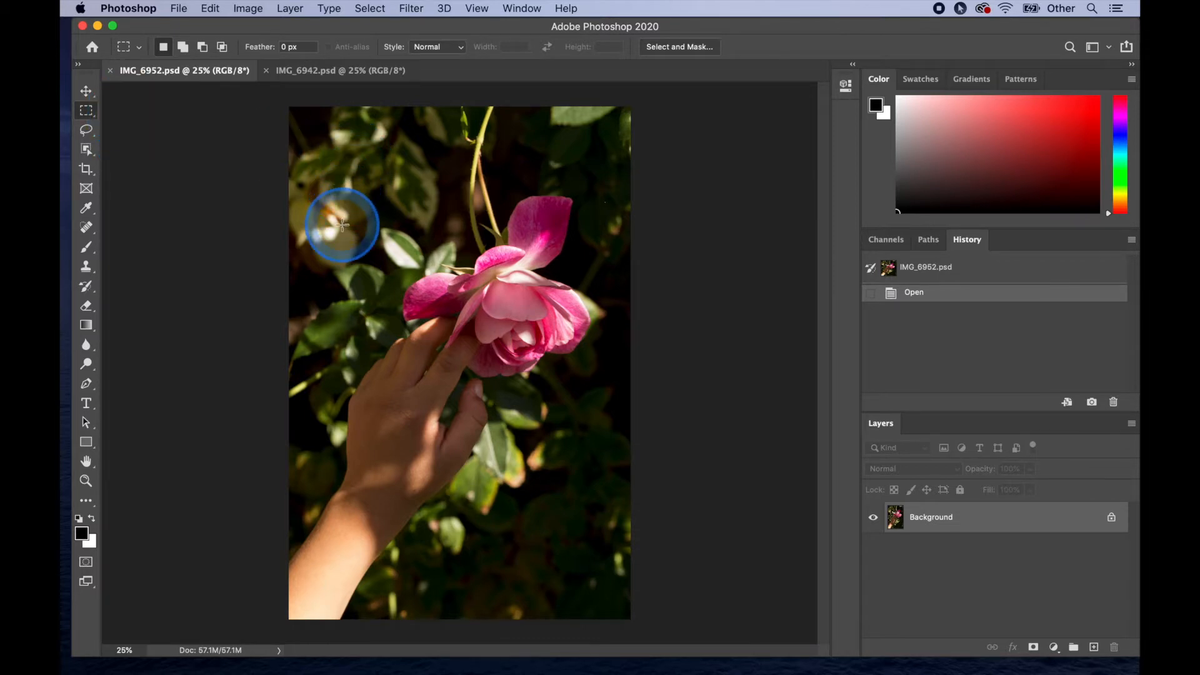
{"action": "left_click_drag", "start_coordinate": [328, 231], "coordinate": [521, 537]}
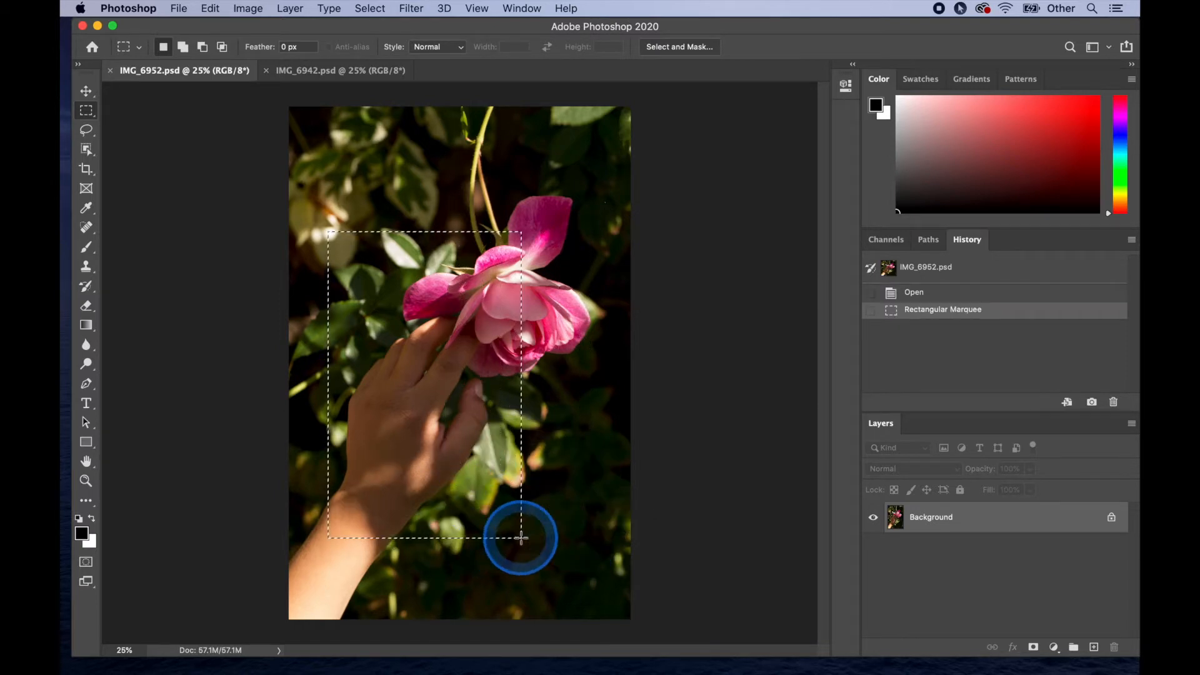
{"action": "key", "text": "super+d"}
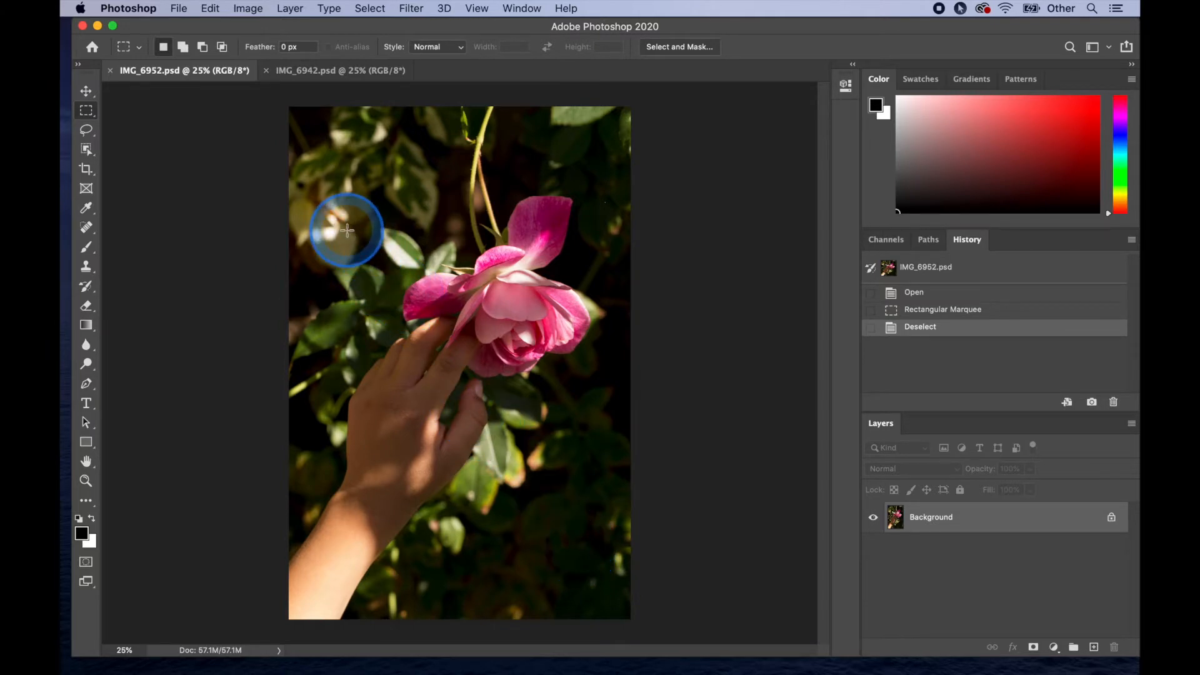
Draw a square selection about 2770 px per side around the rose and hand, and clear it.
{"action": "left_click_drag", "start_coordinate": [416, 286], "coordinate": [622, 489]}
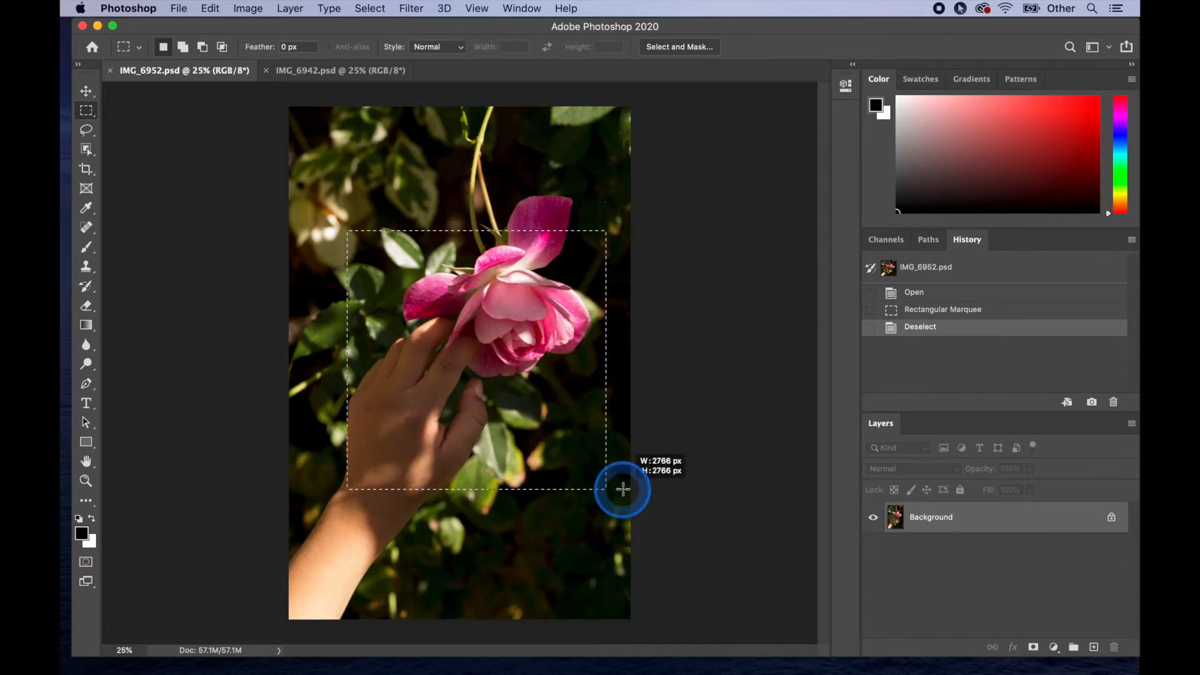
{"action": "left_click_drag", "start_coordinate": [623, 489], "coordinate": [599, 481]}
{"action": "left_click", "coordinate": [606, 488]}
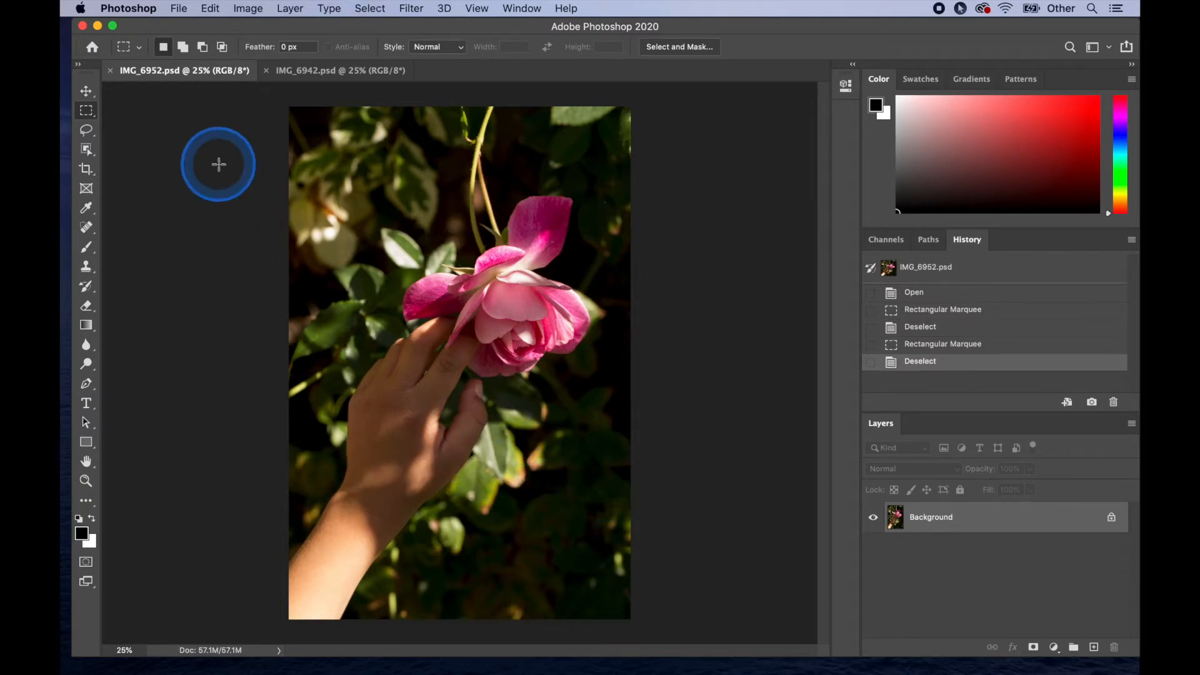
Draw a freely proportioned ellipse and a perfect circle over the rose with the Elliptical Marquee, deselecting each one.
{"action": "left_click", "coordinate": [91, 115]}
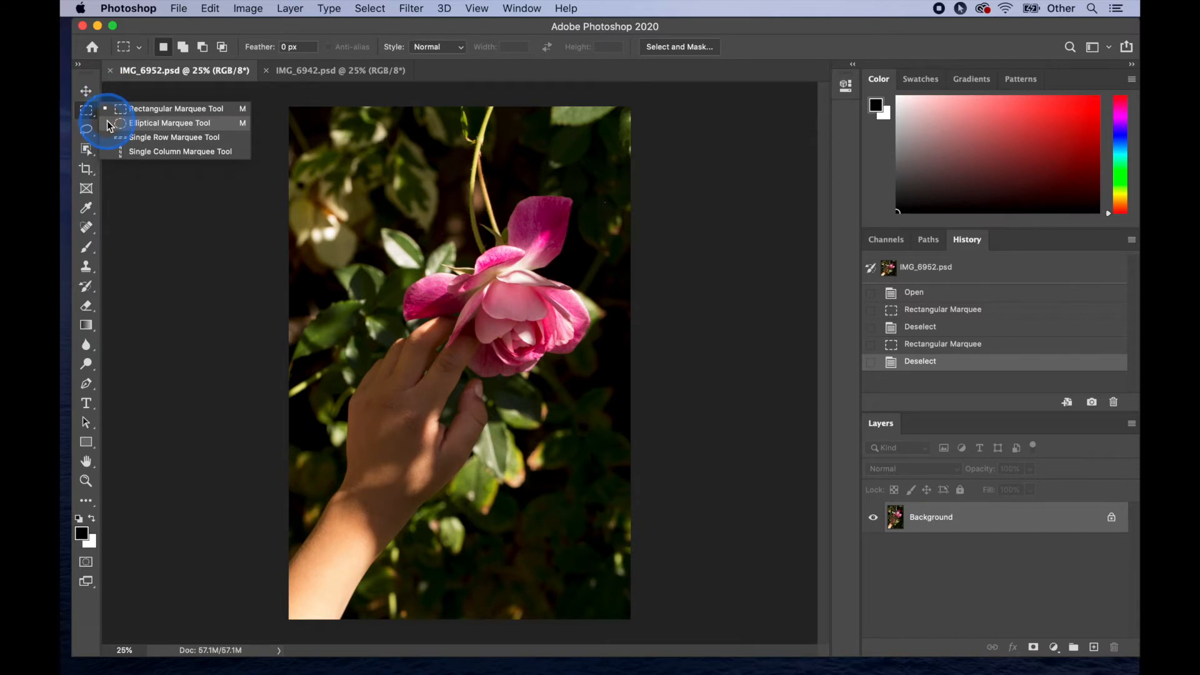
{"action": "left_click", "coordinate": [107, 122]}
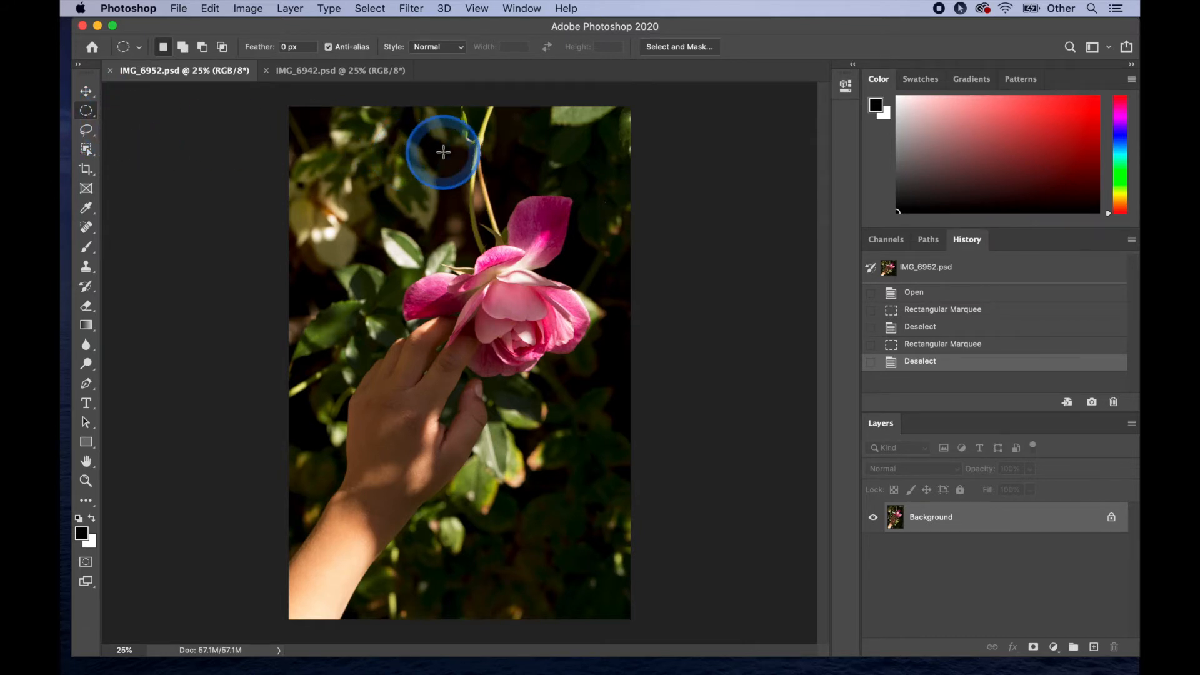
{"action": "left_click_drag", "start_coordinate": [419, 149], "coordinate": [497, 361]}
{"action": "left_click", "coordinate": [610, 395]}
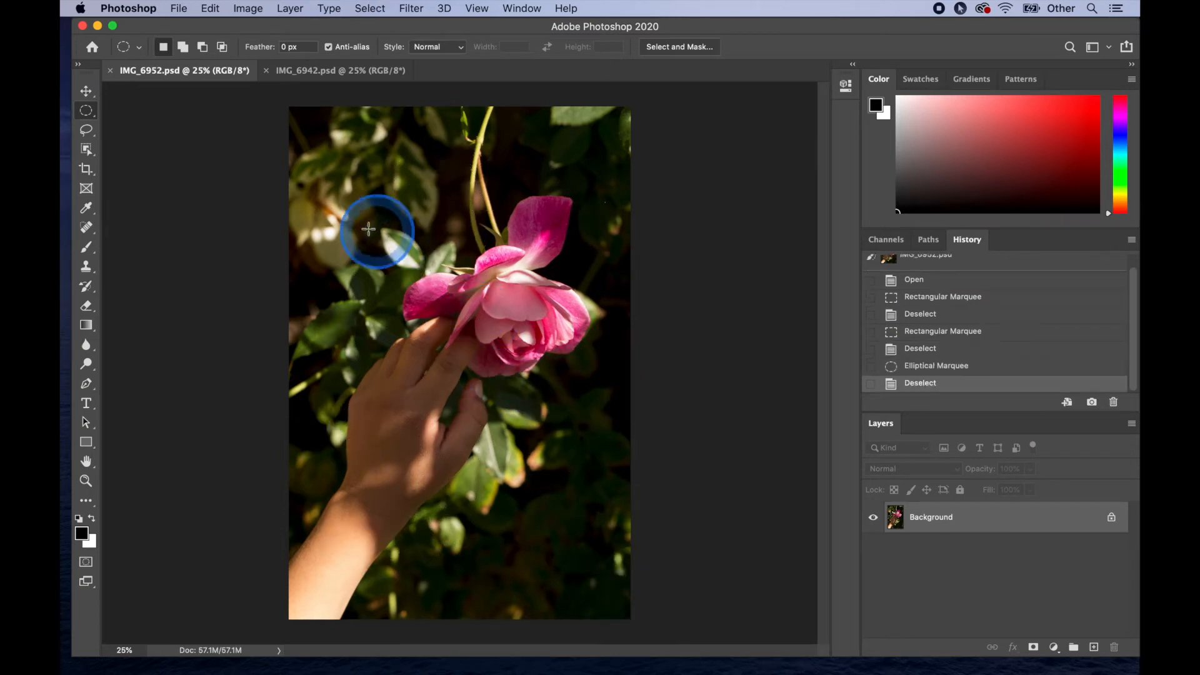
{"action": "left_click_drag", "start_coordinate": [342, 200], "coordinate": [558, 539]}
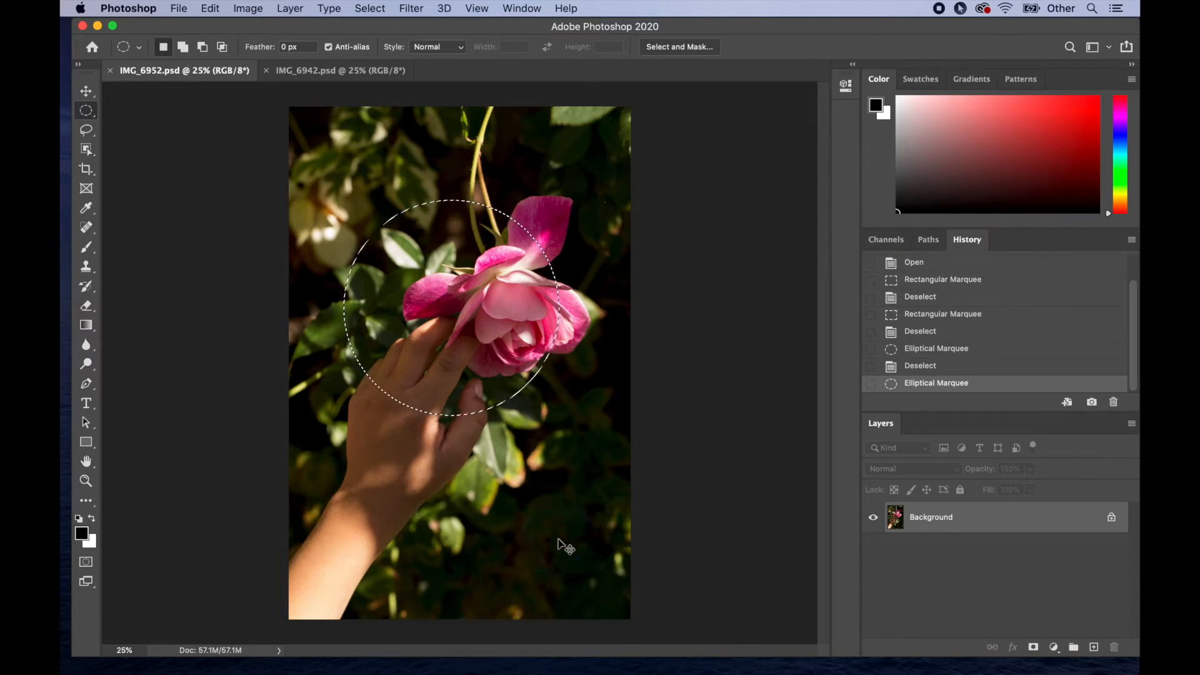
{"action": "left_click", "coordinate": [556, 540]}
Draw a large rectangular selection around the whole rose and hand with the Rectangular Marquee, and clear it.
{"action": "left_click", "coordinate": [76, 111]}
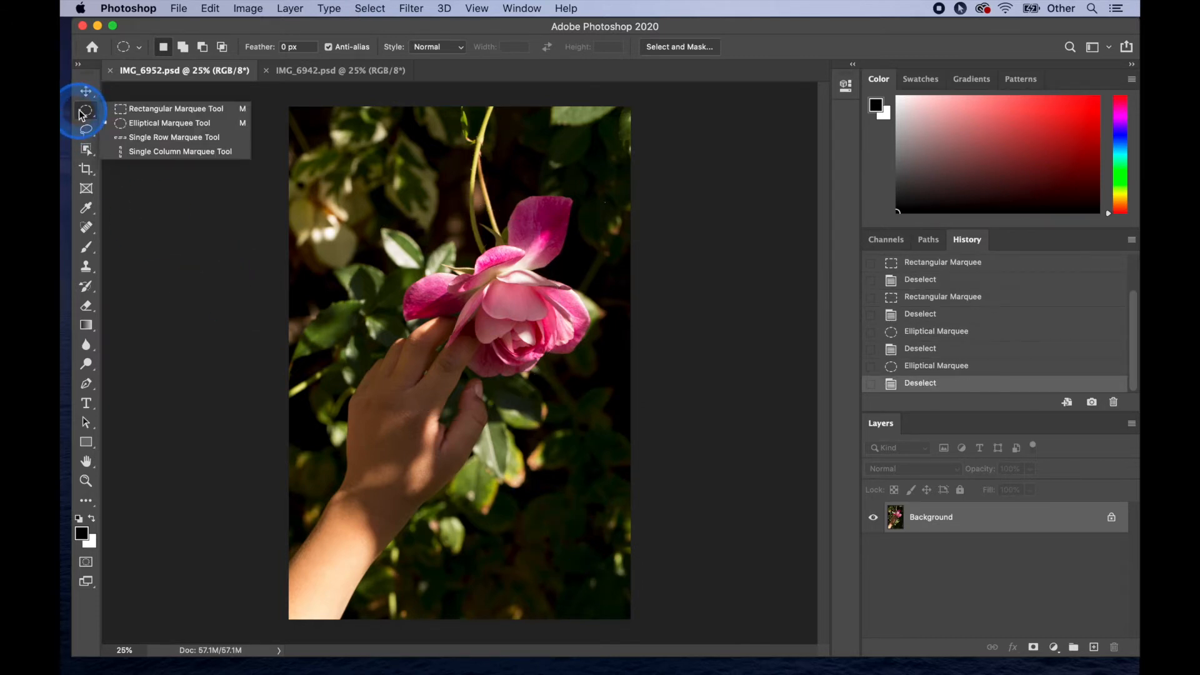
{"action": "left_click", "coordinate": [122, 109]}
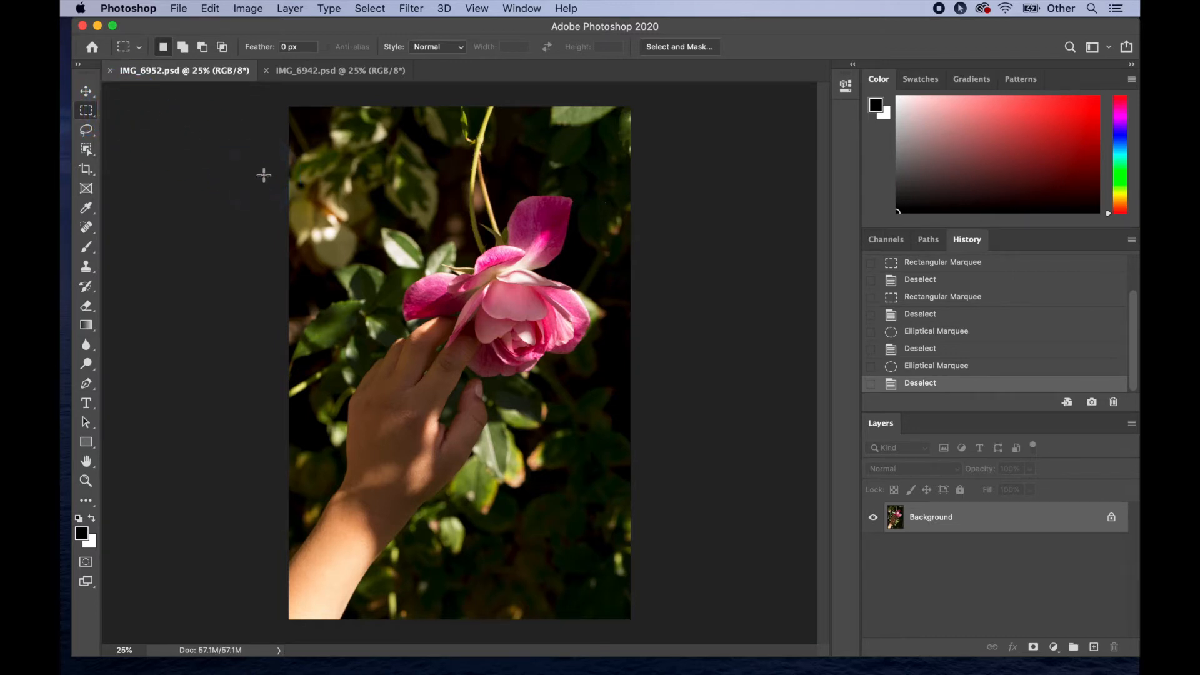
{"action": "left_click_drag", "start_coordinate": [264, 174], "coordinate": [297, 158]}
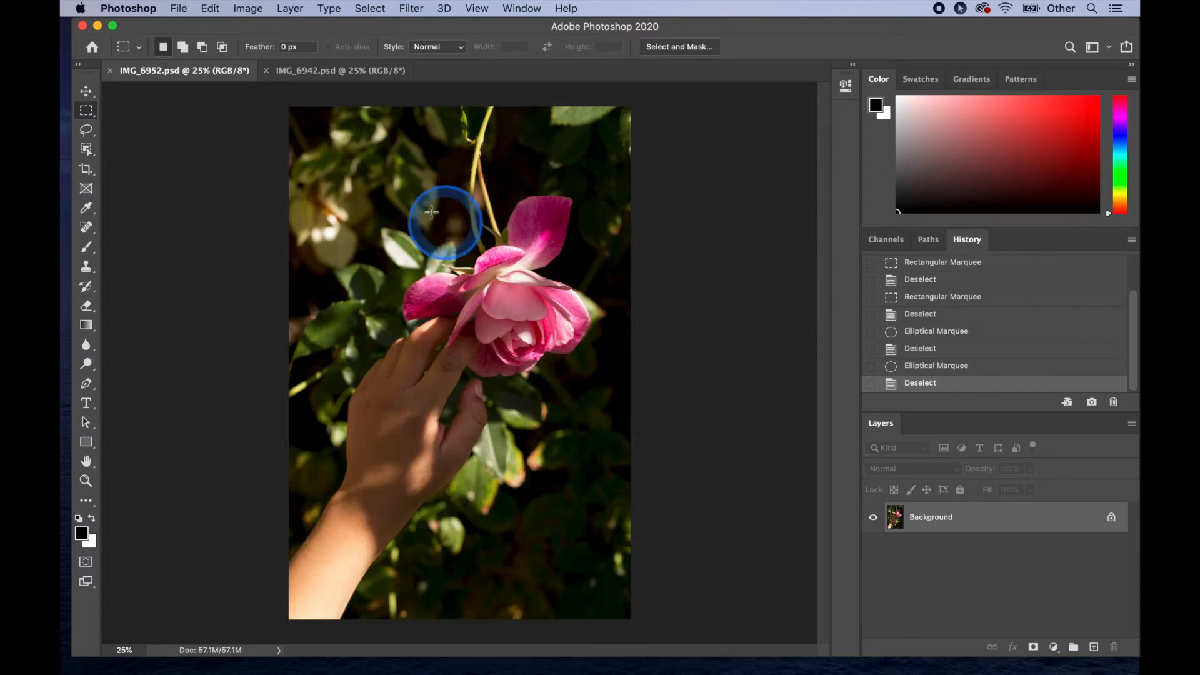
{"action": "left_click_drag", "start_coordinate": [611, 188], "coordinate": [318, 543]}
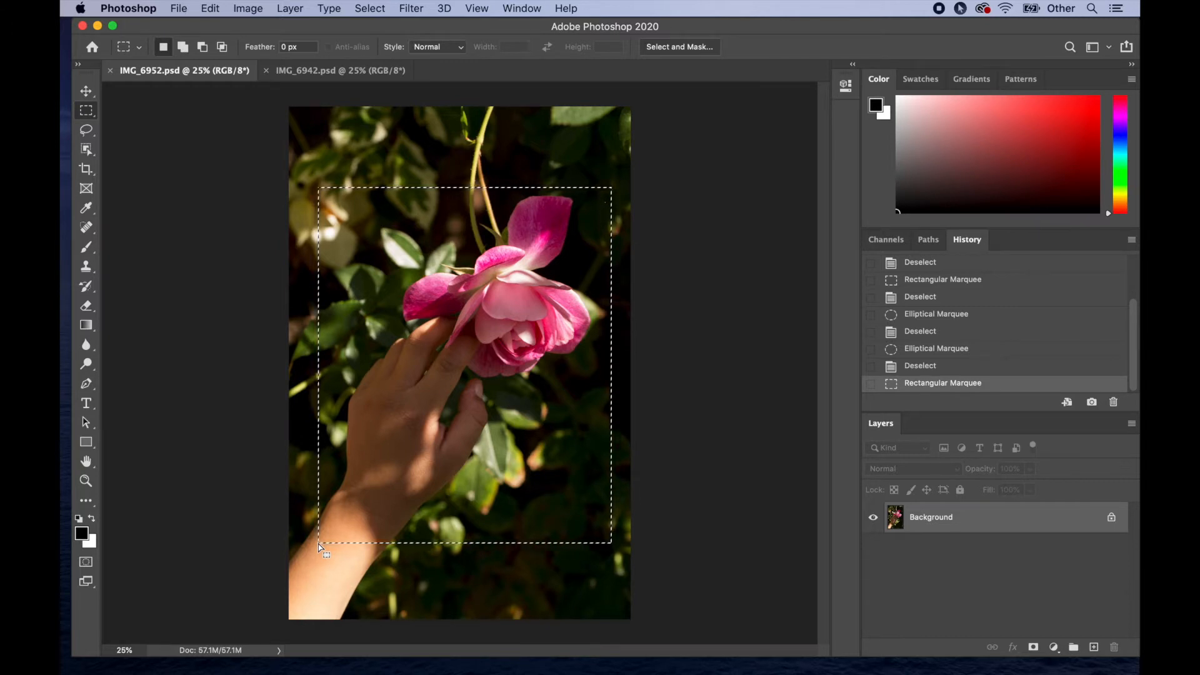
{"action": "left_click", "coordinate": [240, 402]}
Draw a large circular selection around the rose and most of the hand with the Elliptical Marquee.
{"action": "left_click_drag", "start_coordinate": [90, 115], "coordinate": [118, 122]}
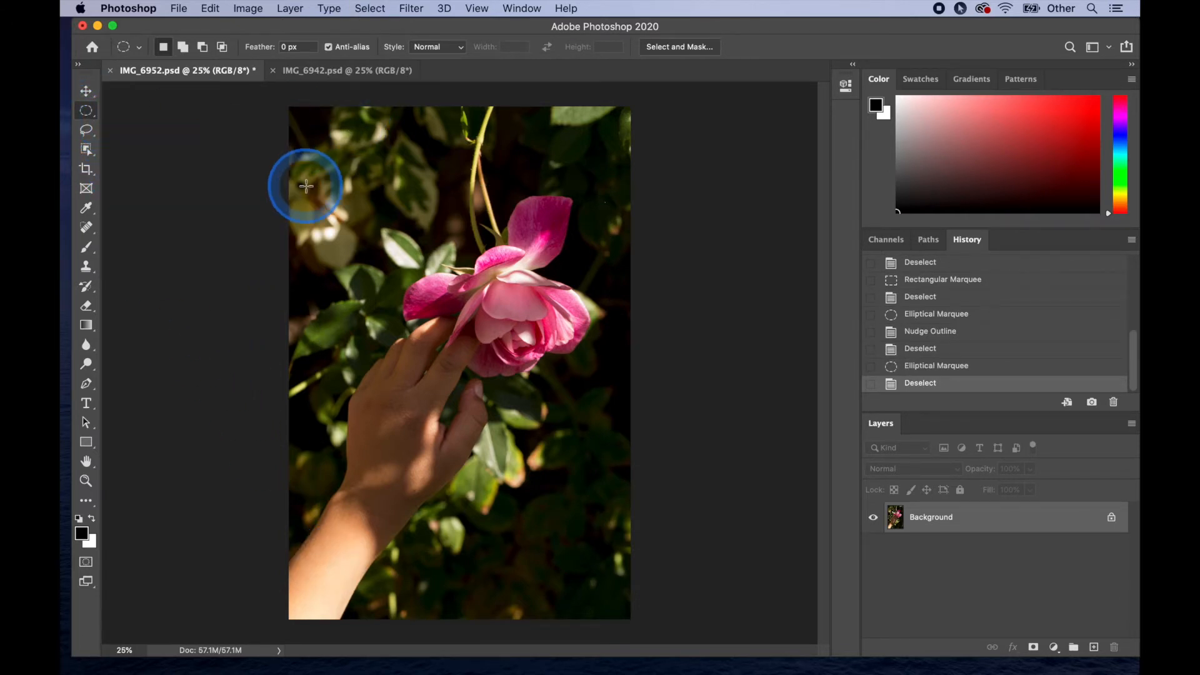
{"action": "left_click_drag", "start_coordinate": [306, 185], "coordinate": [623, 634]}
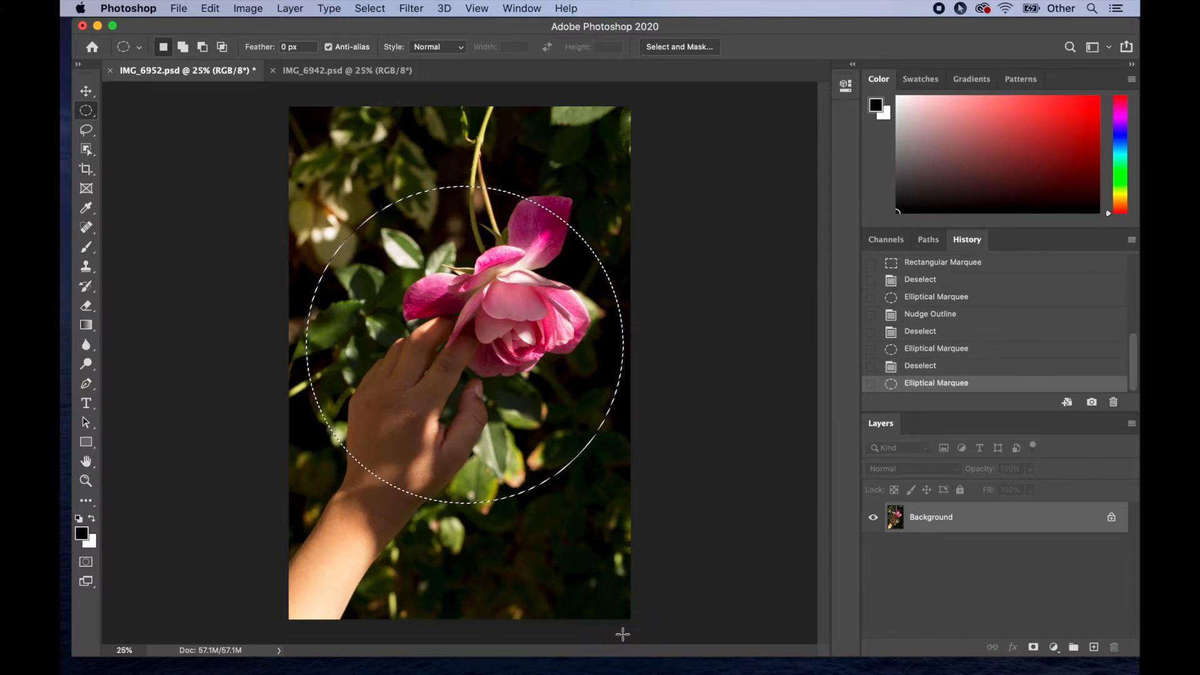
{"action": "left_click", "coordinate": [623, 634]}
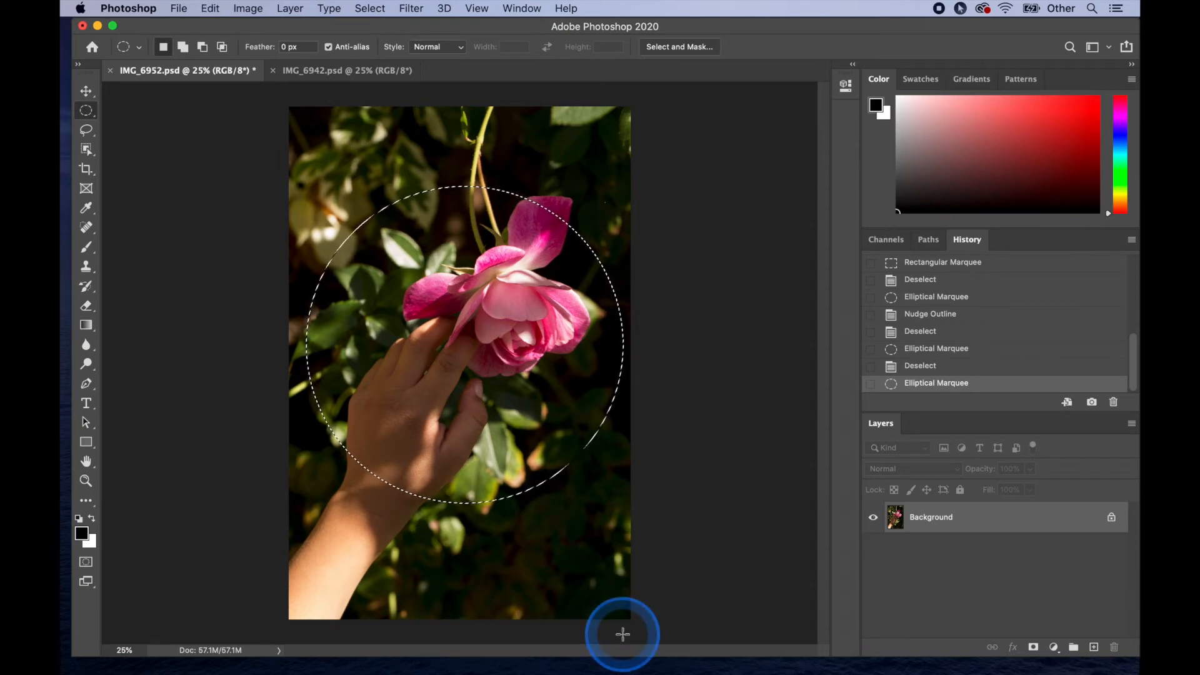
Copy the circular selection of the rose and paste it into IMG_6942.psd as a new layer.
{"action": "left_click", "coordinate": [213, 8]}
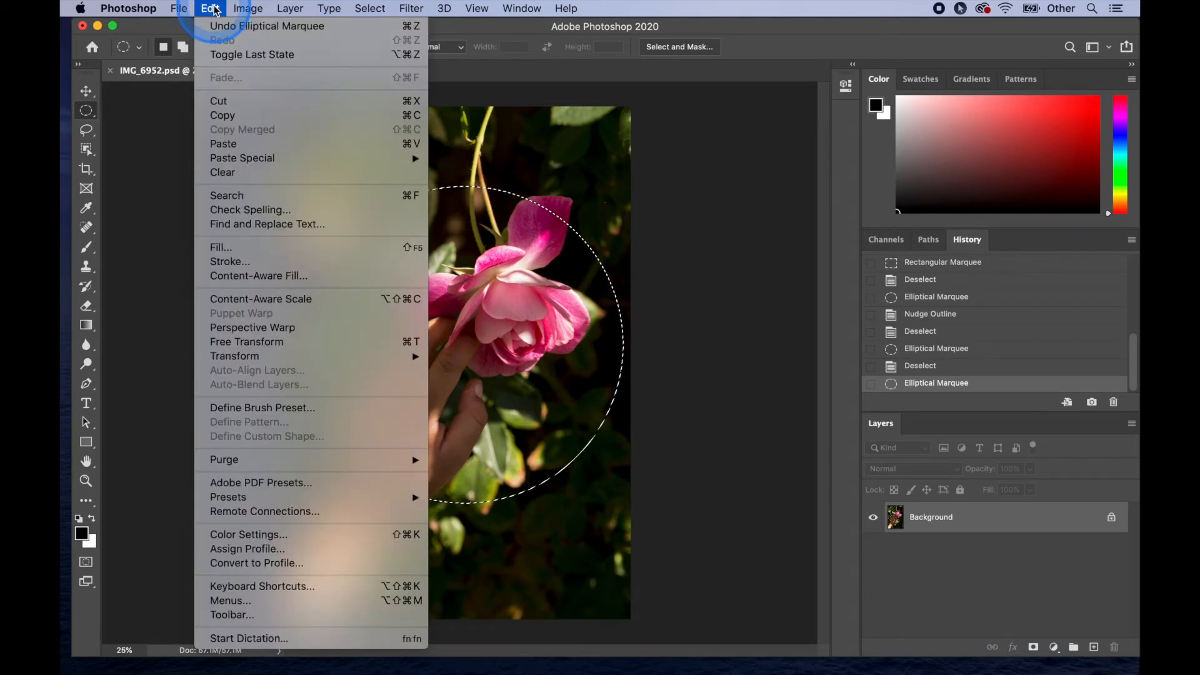
{"action": "left_click", "coordinate": [399, 73]}
{"action": "left_click", "coordinate": [367, 70]}
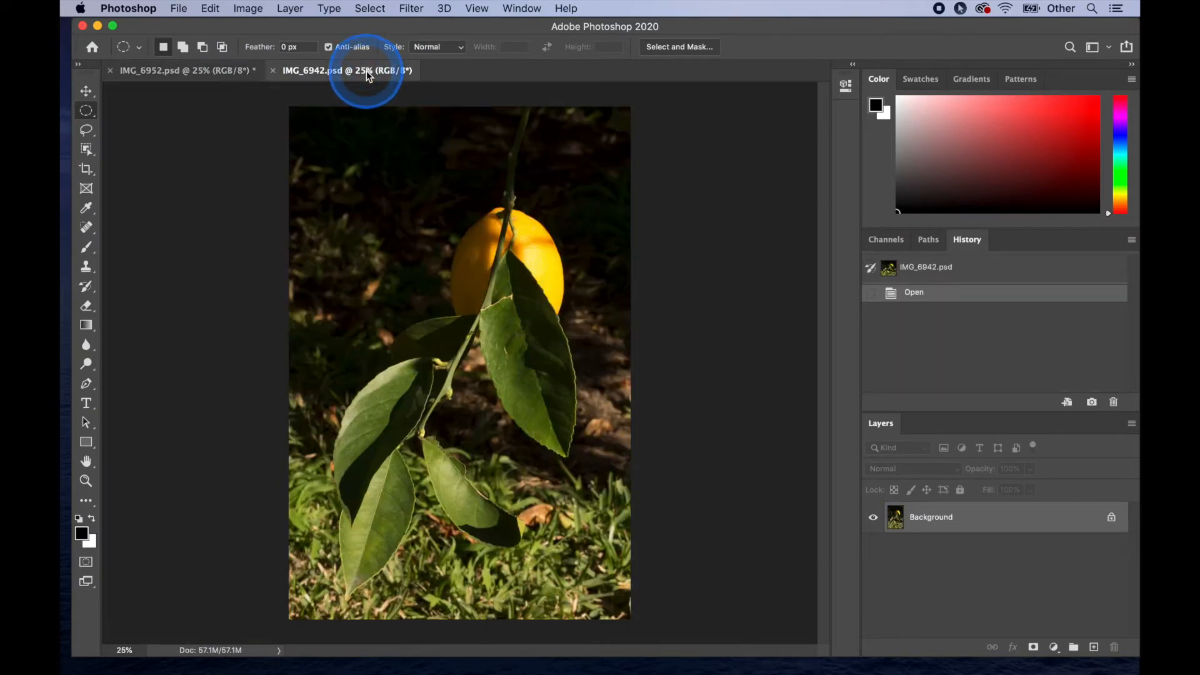
{"action": "key", "text": "super+v"}
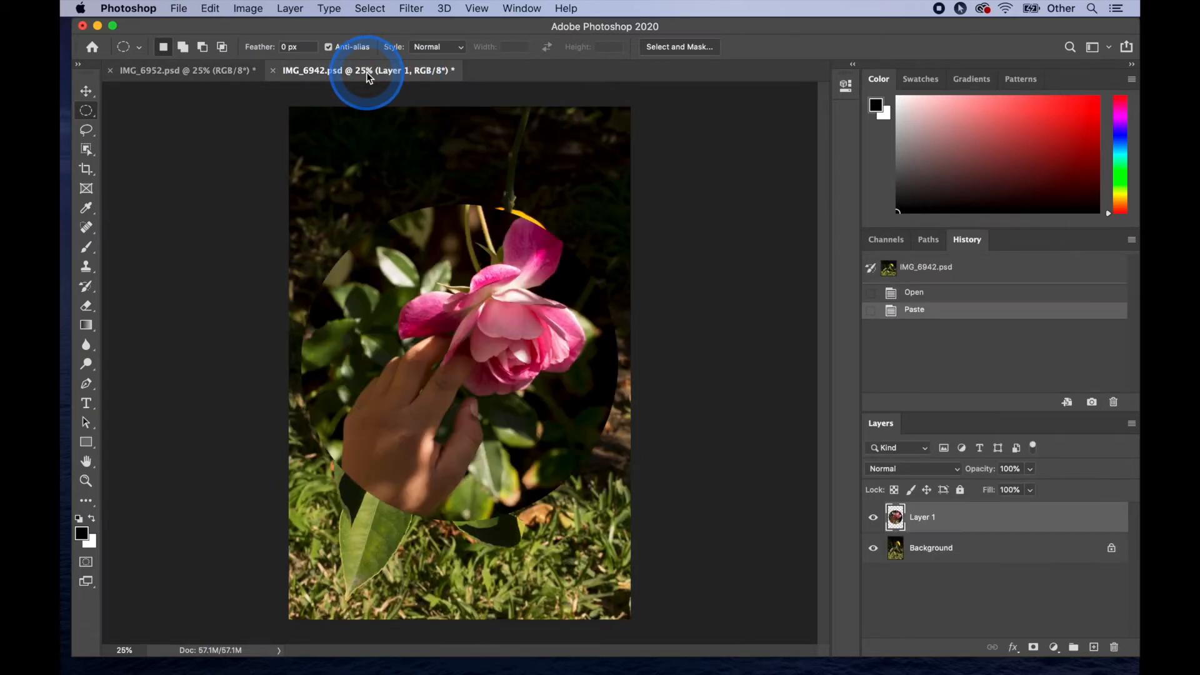
Toggle the visibility of the pasted Layer 1 several times, leaving it hidden.
{"action": "left_click", "coordinate": [872, 519]}
{"action": "left_click", "coordinate": [873, 519]}
{"action": "left_click", "coordinate": [873, 519]}
{"action": "left_click", "coordinate": [872, 519]}
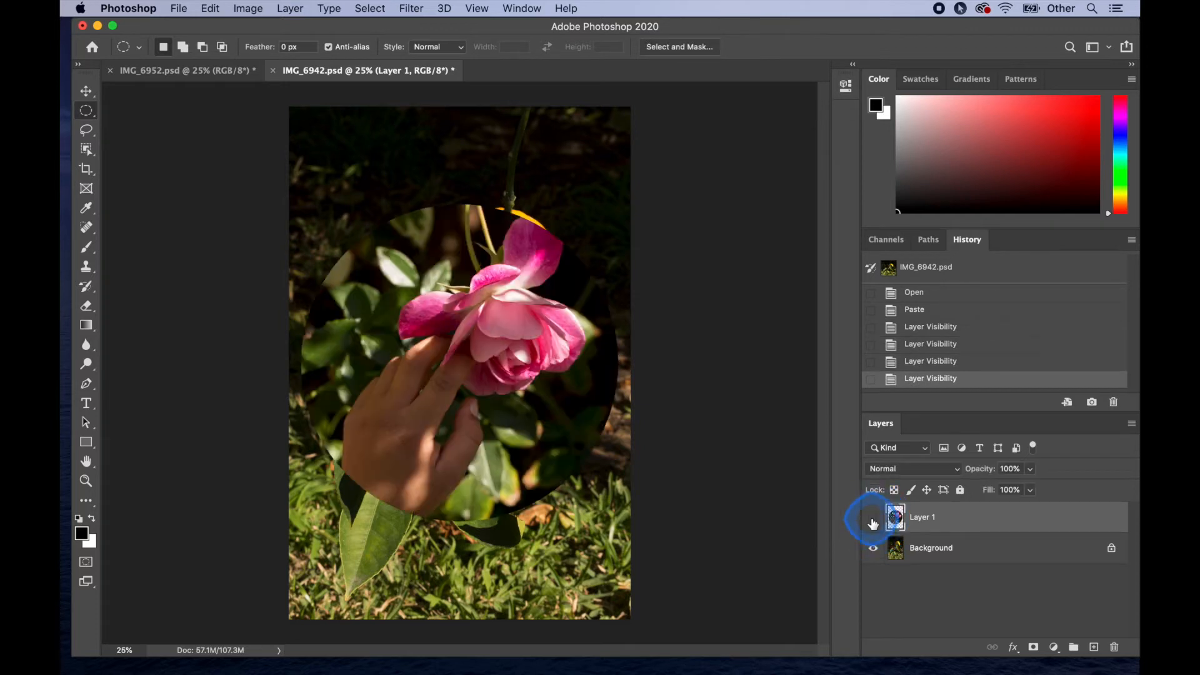
{"action": "left_click", "coordinate": [873, 519]}
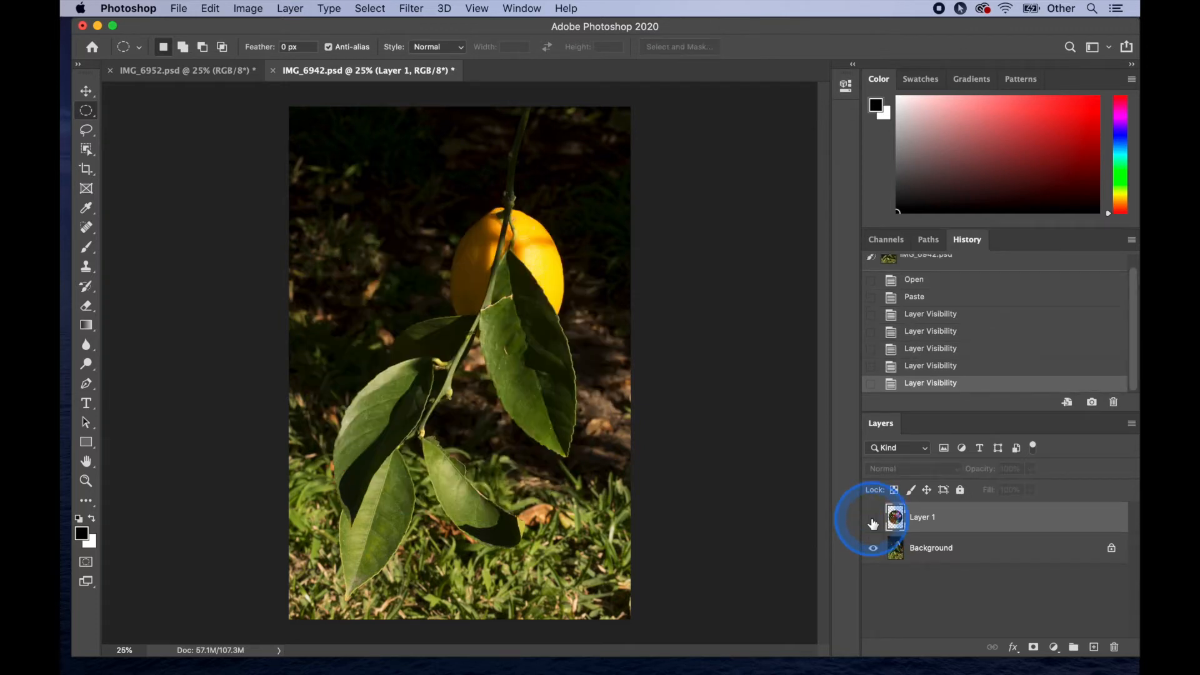
Return to IMG_6952.psd, clear the circular selection and switch back to the Rectangular Marquee tool.
{"action": "left_click", "coordinate": [178, 70]}
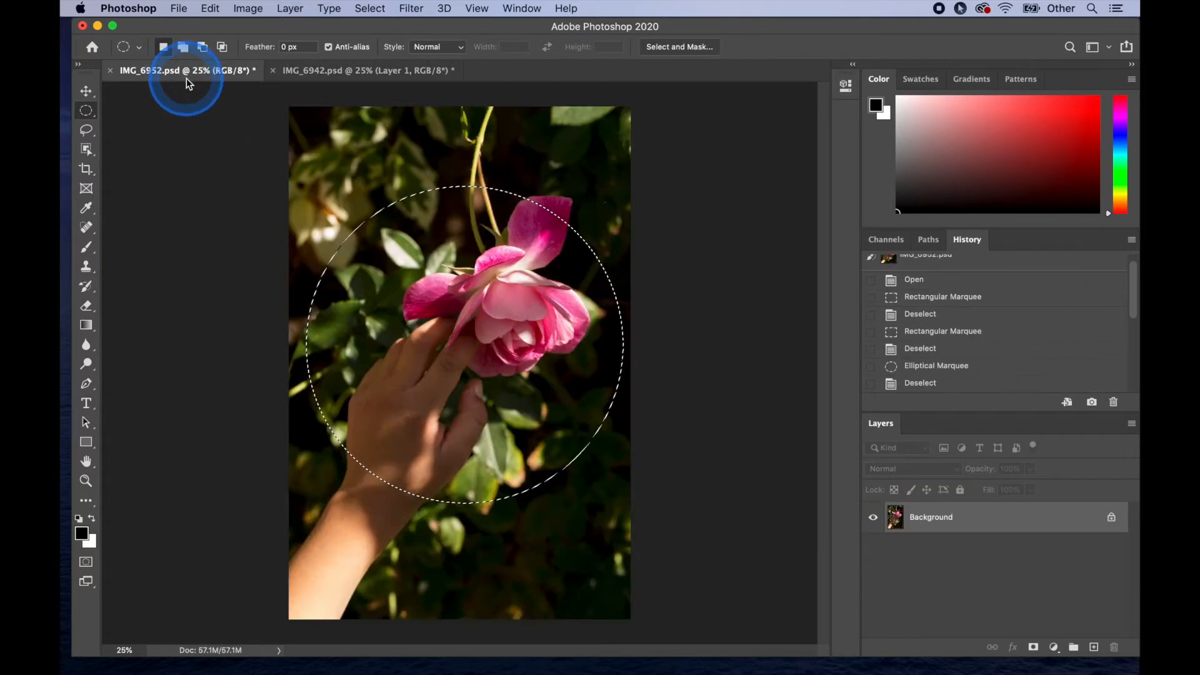
{"action": "left_click", "coordinate": [249, 158]}
{"action": "left_click_drag", "start_coordinate": [87, 112], "coordinate": [127, 115]}
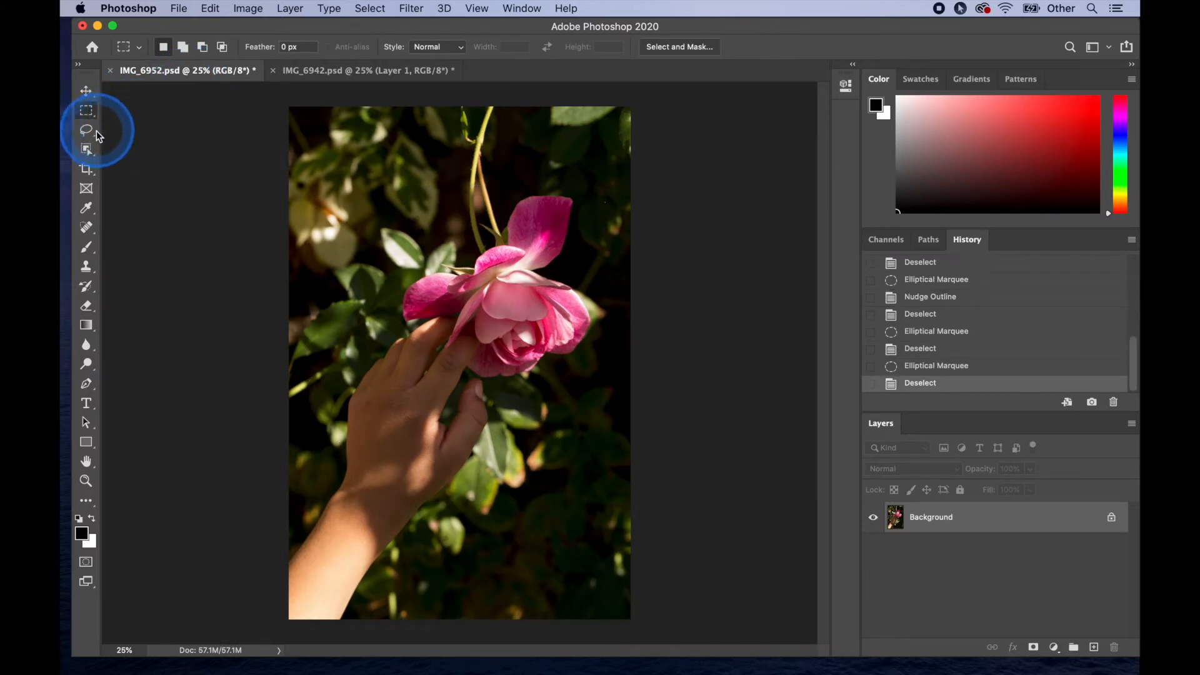
Trace a freehand Lasso selection around the hand and forearm at 50% zoom, and deselect it.
{"action": "mouse_move", "coordinate": [88, 133]}
{"action": "left_mouse_down"}
{"action": "mouse_move", "coordinate": [130, 152]}
{"action": "mouse_move", "coordinate": [122, 128]}
{"action": "left_mouse_up"}
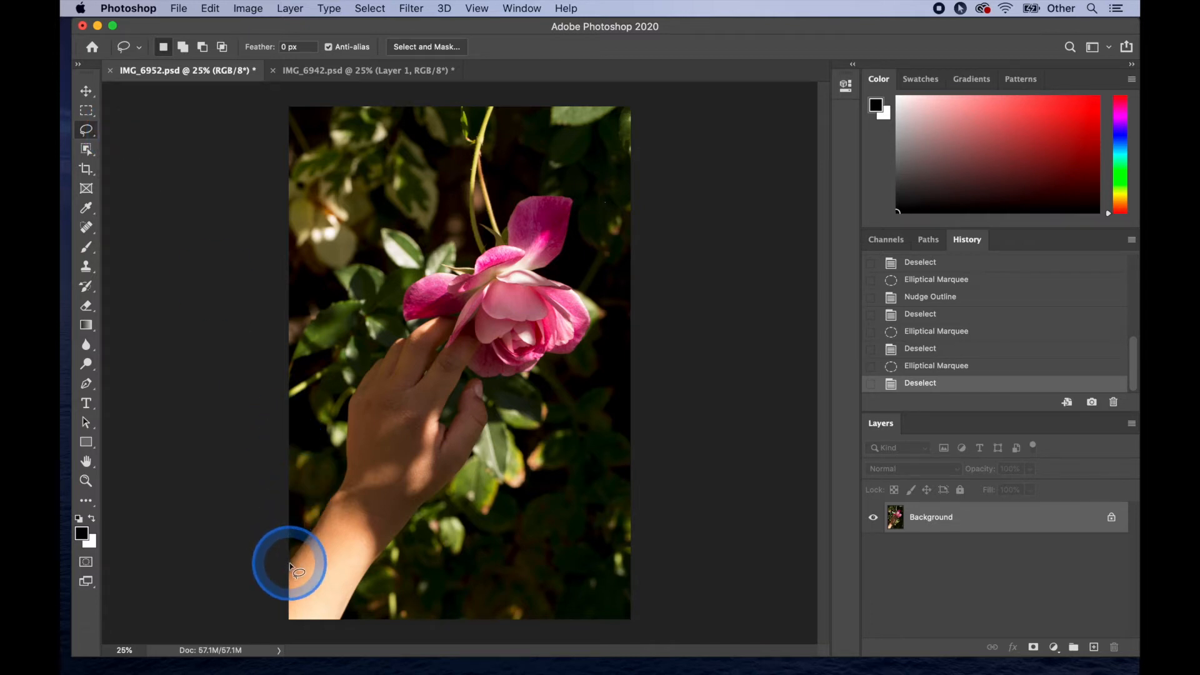
{"action": "key", "text": "super+plus"}
{"action": "key", "text": "super+plus"}
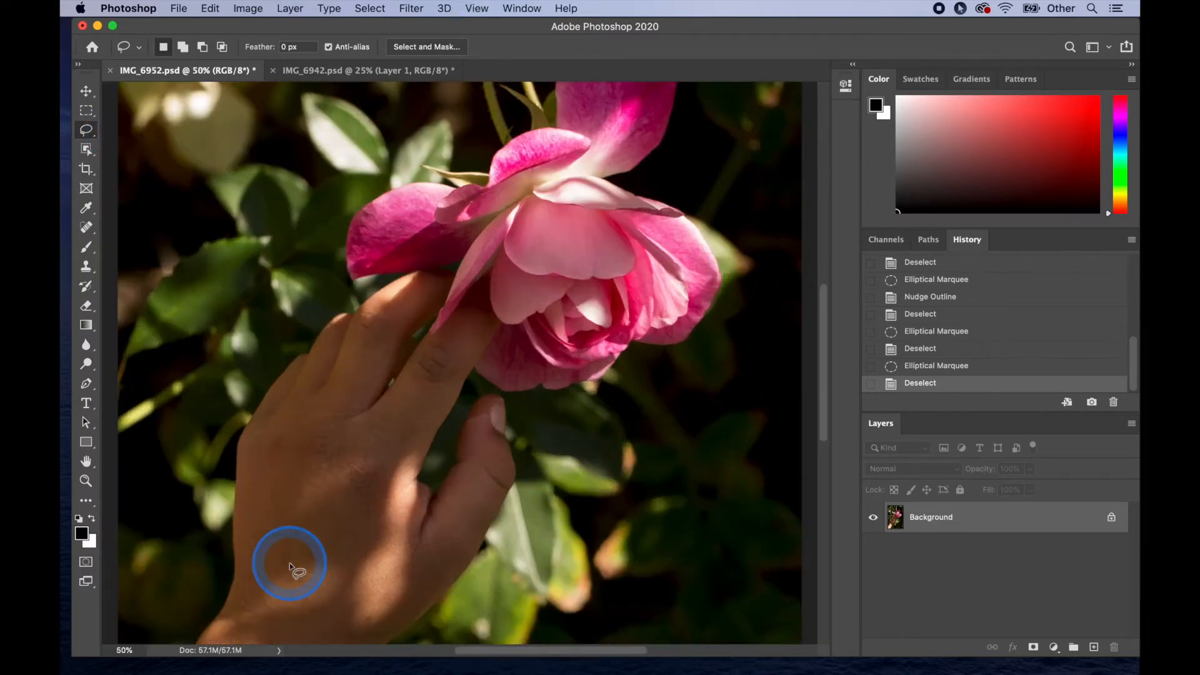
{"action": "scroll", "coordinate": [294, 560], "scroll_direction": "down", "scroll_amount": 2}
{"action": "scroll", "coordinate": [294, 560], "scroll_direction": "left", "scroll_amount": 1}
{"action": "scroll", "coordinate": [294, 561], "scroll_direction": "down", "scroll_amount": 3}
{"action": "scroll", "coordinate": [294, 561], "scroll_direction": "left", "scroll_amount": 4}
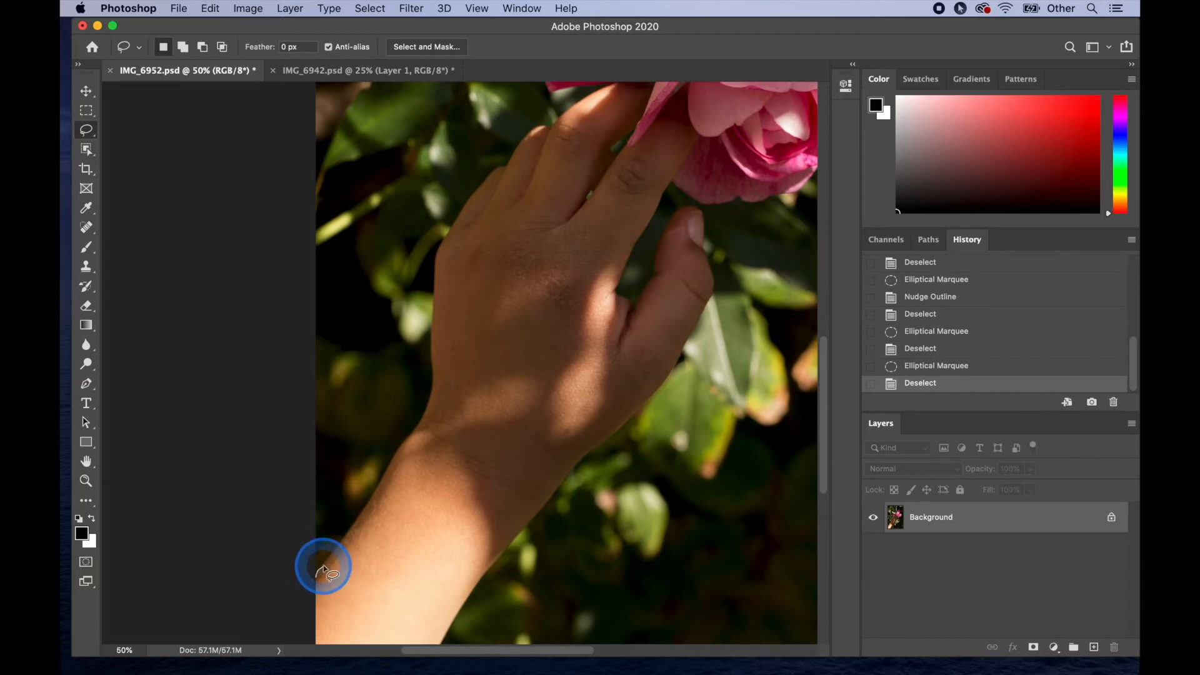
{"action": "mouse_move", "coordinate": [316, 575]}
{"action": "left_mouse_down"}
{"action": "mouse_move", "coordinate": [424, 403]}
{"action": "mouse_move", "coordinate": [421, 242]}
{"action": "mouse_move", "coordinate": [509, 127]}
{"action": "mouse_move", "coordinate": [529, 120]}
{"action": "left_mouse_up"}
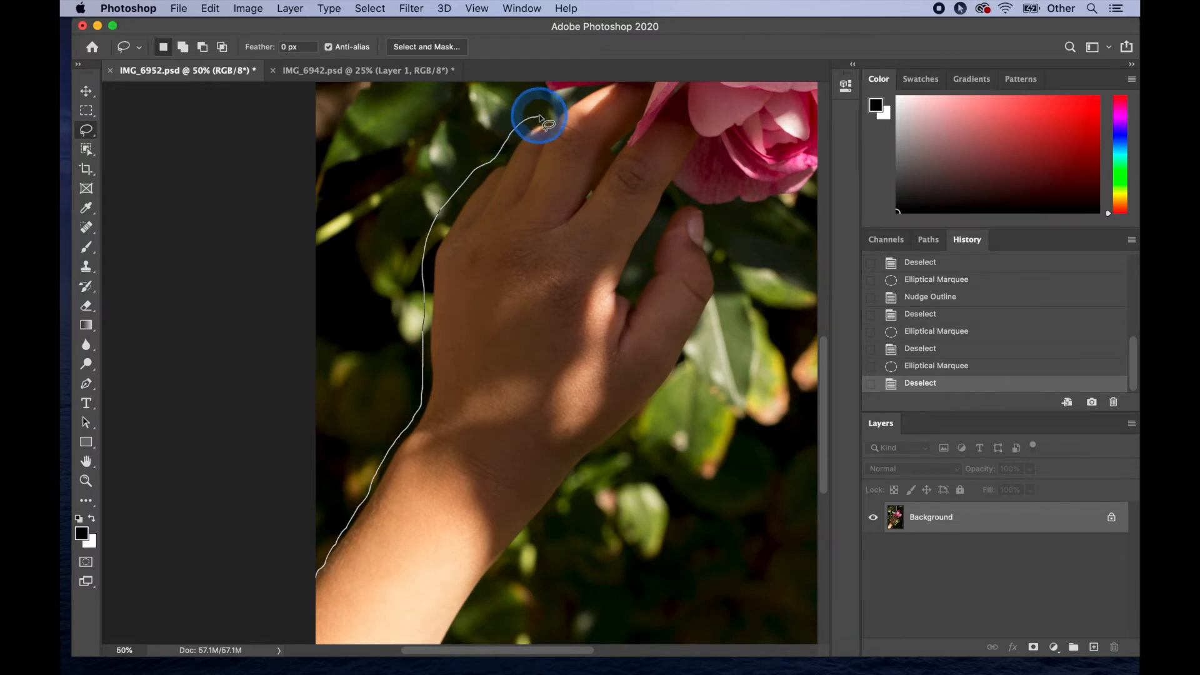
{"action": "left_click_drag", "start_coordinate": [557, 111], "coordinate": [565, 106]}
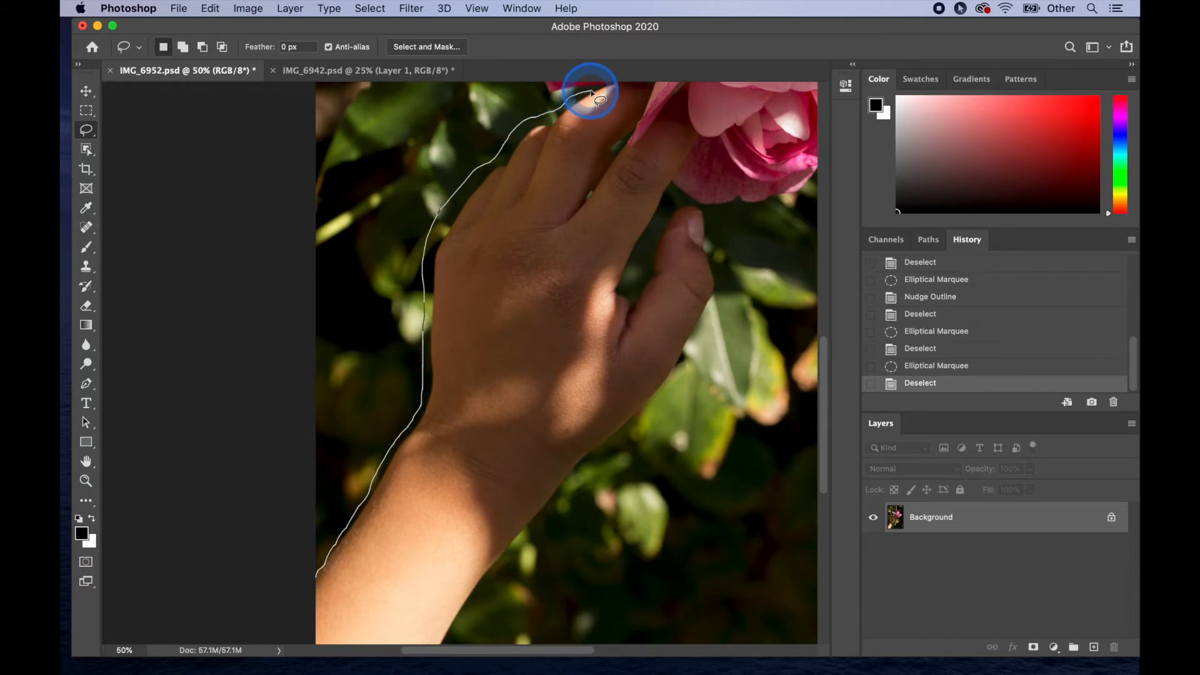
{"action": "mouse_move", "coordinate": [597, 91]}
{"action": "left_mouse_down"}
{"action": "mouse_move", "coordinate": [625, 118]}
{"action": "mouse_move", "coordinate": [605, 161]}
{"action": "mouse_move", "coordinate": [637, 178]}
{"action": "left_mouse_up"}
{"action": "mouse_move", "coordinate": [646, 228]}
{"action": "left_mouse_down"}
{"action": "mouse_move", "coordinate": [634, 252]}
{"action": "mouse_move", "coordinate": [682, 195]}
{"action": "mouse_move", "coordinate": [730, 244]}
{"action": "mouse_move", "coordinate": [690, 367]}
{"action": "mouse_move", "coordinate": [652, 445]}
{"action": "mouse_move", "coordinate": [445, 643]}
{"action": "left_mouse_up"}
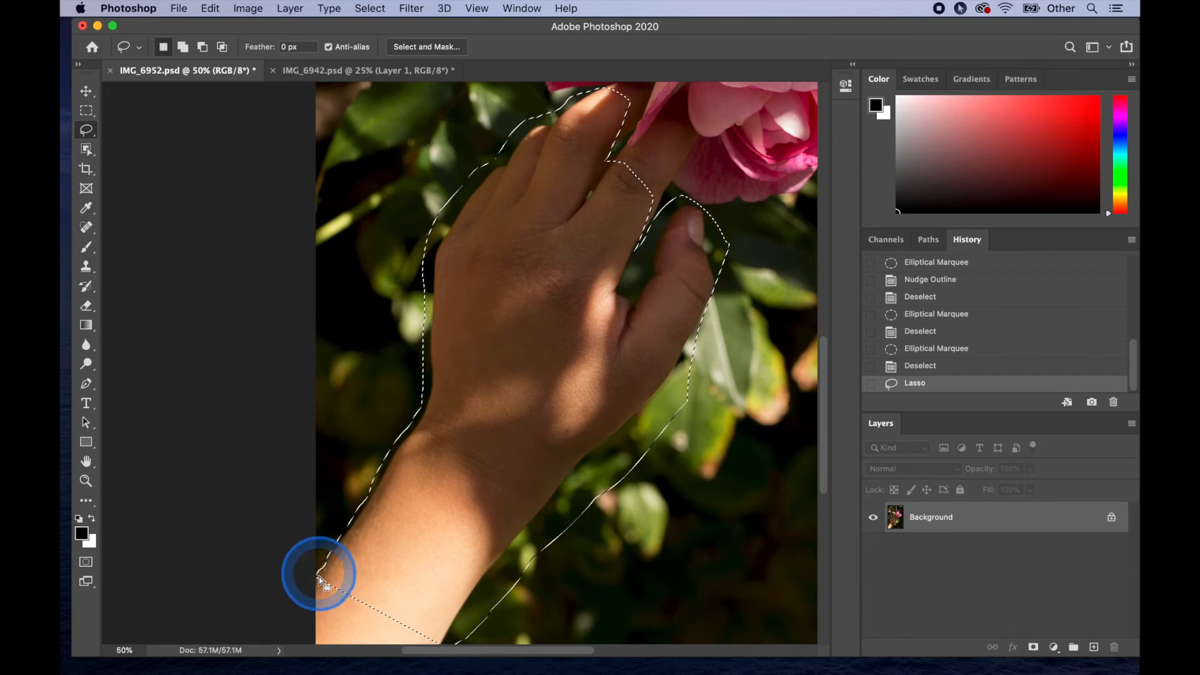
{"action": "left_click", "coordinate": [493, 633]}
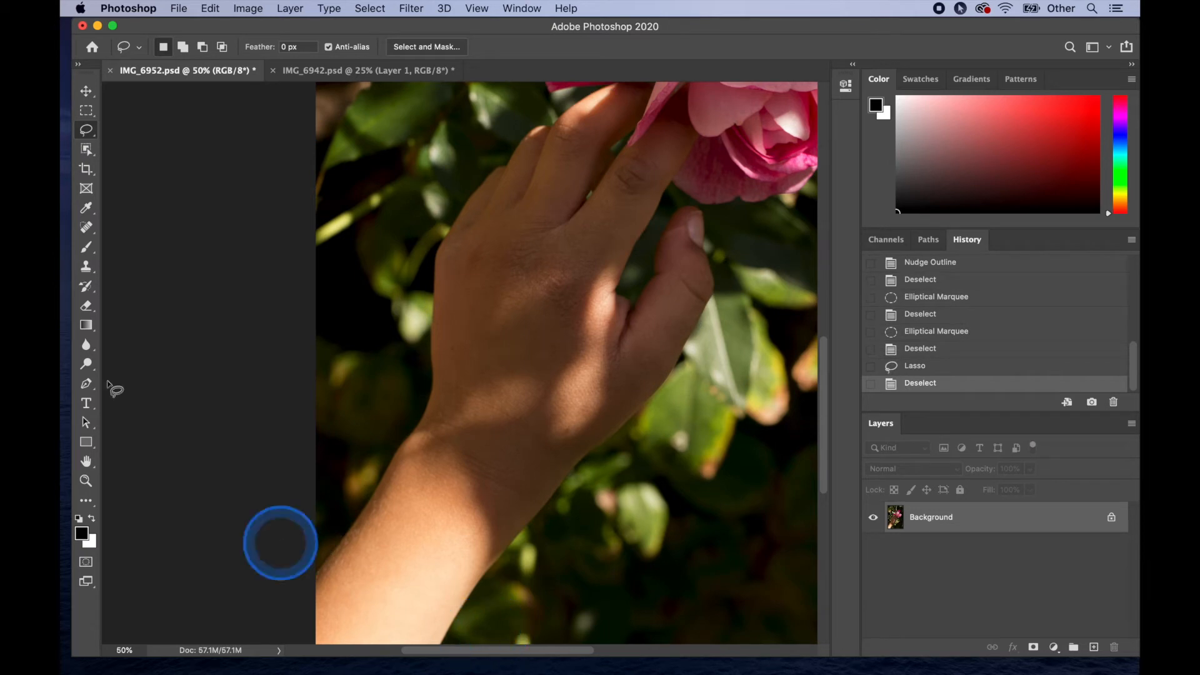
Outline a triangular area across the back of the hand with the Polygonal Lasso tool, and deselect it.
{"action": "left_click", "coordinate": [86, 135]}
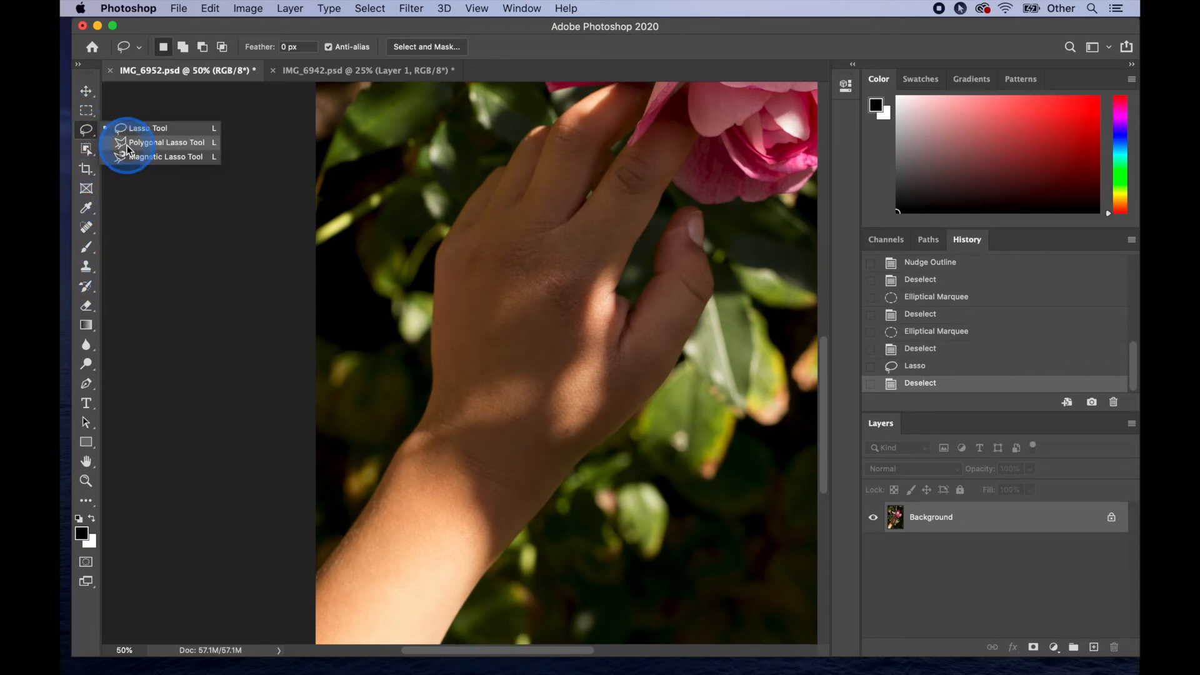
{"action": "left_click", "coordinate": [127, 145]}
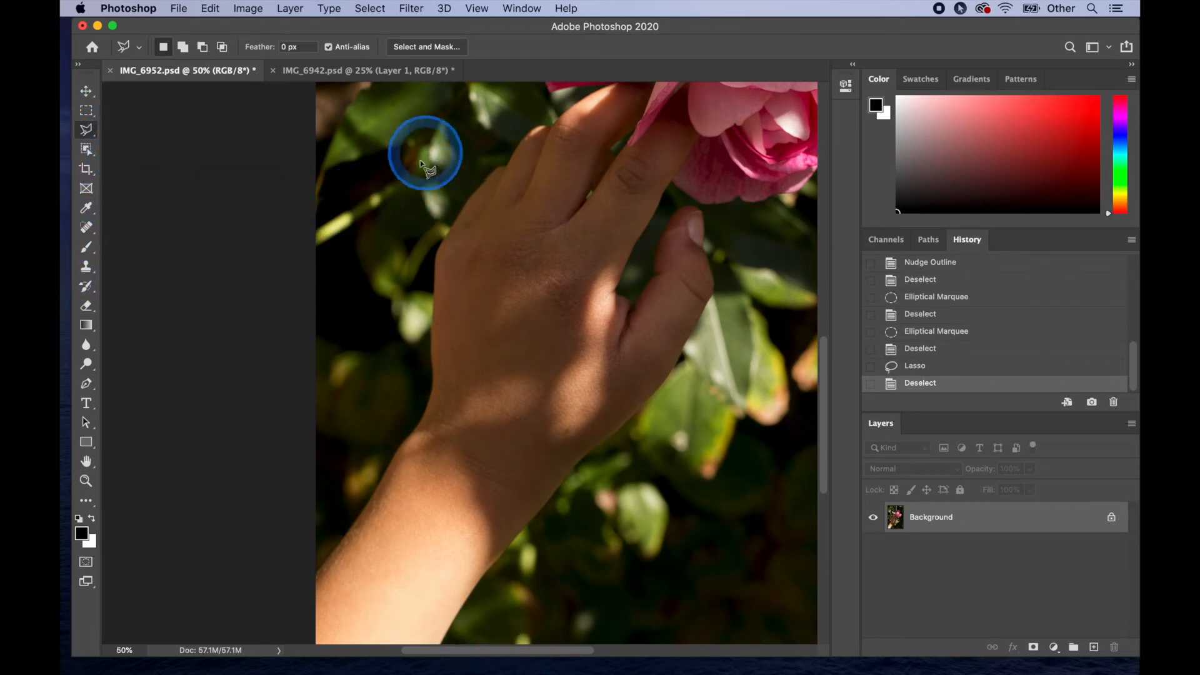
{"action": "left_click", "coordinate": [407, 361]}
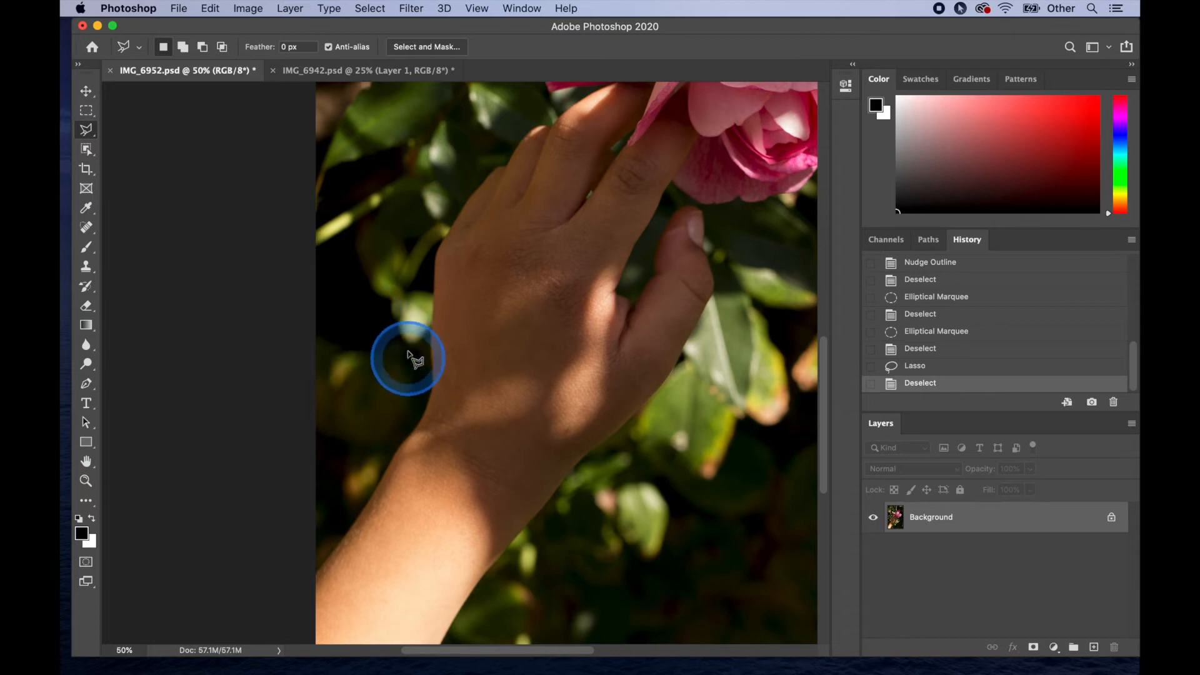
{"action": "left_click", "coordinate": [407, 193]}
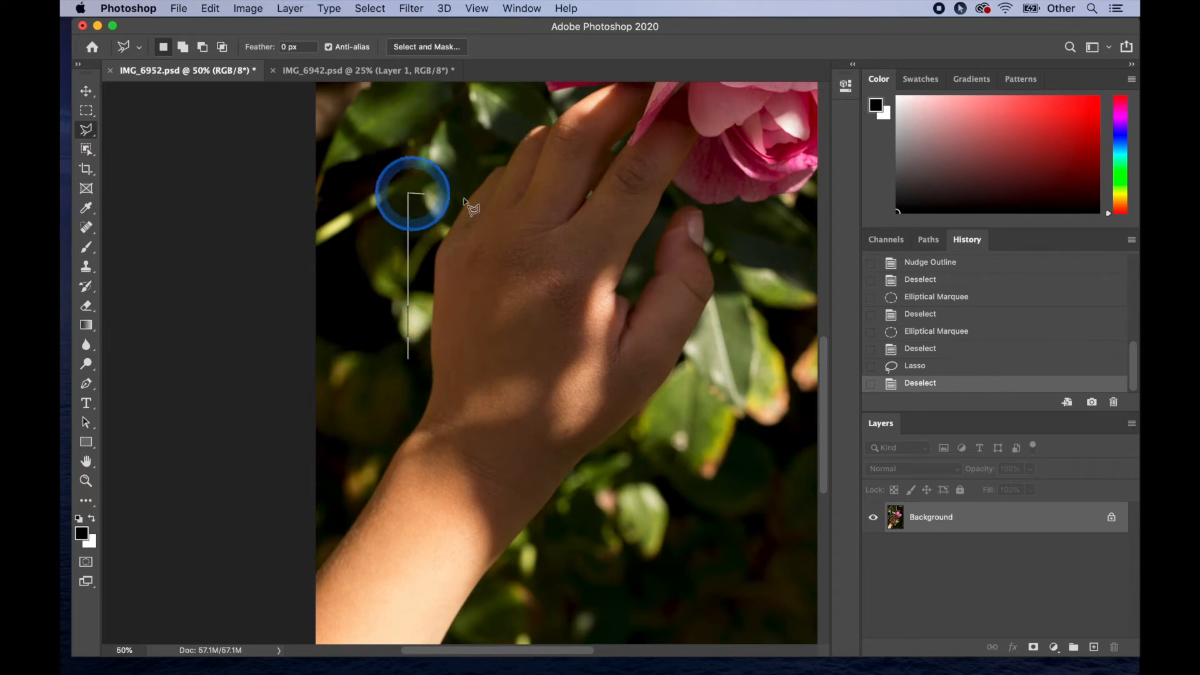
{"action": "left_click", "coordinate": [713, 252]}
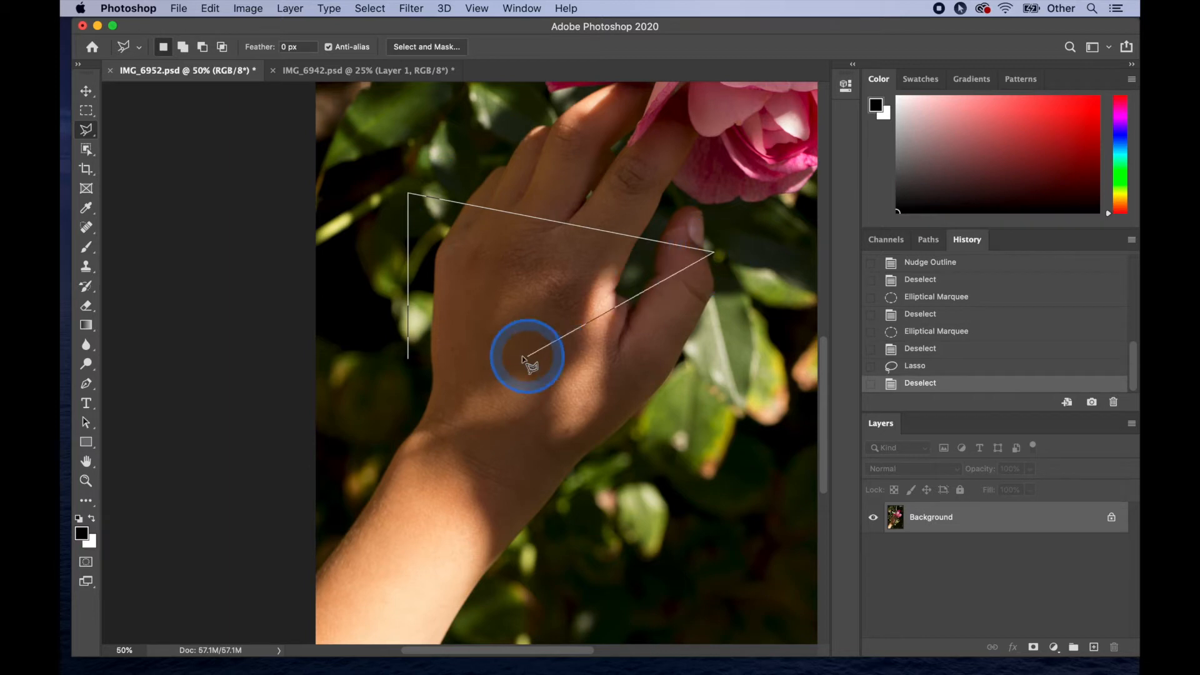
{"action": "left_click", "coordinate": [409, 360]}
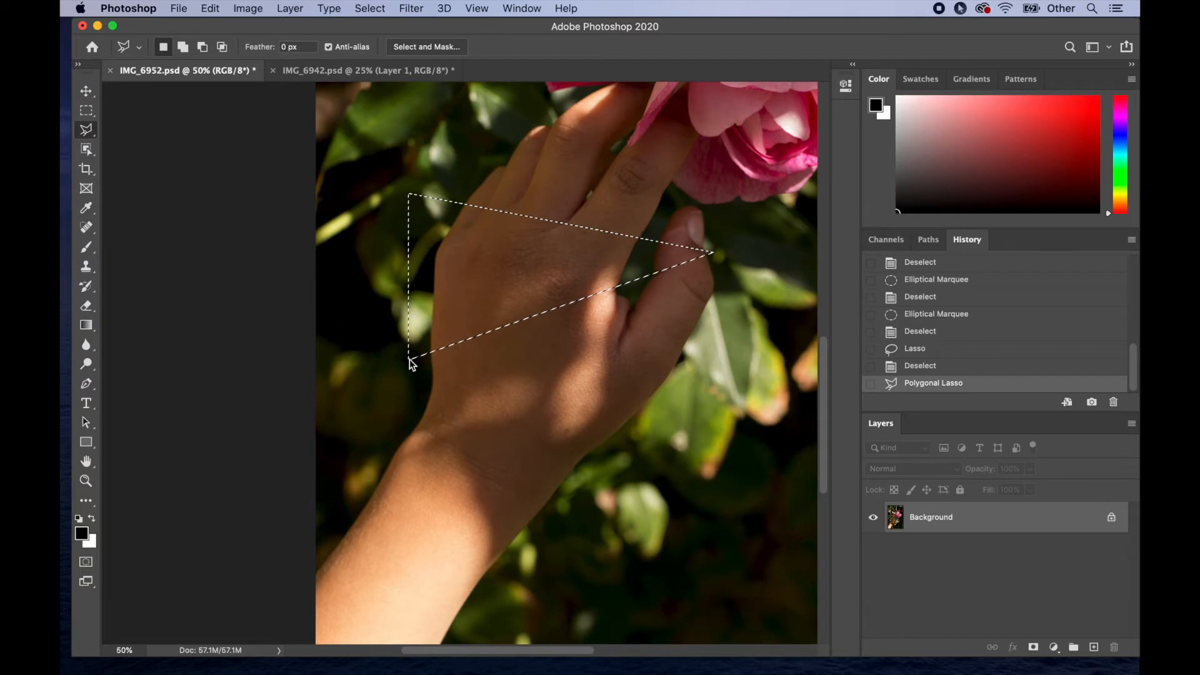
{"action": "left_click", "coordinate": [410, 359]}
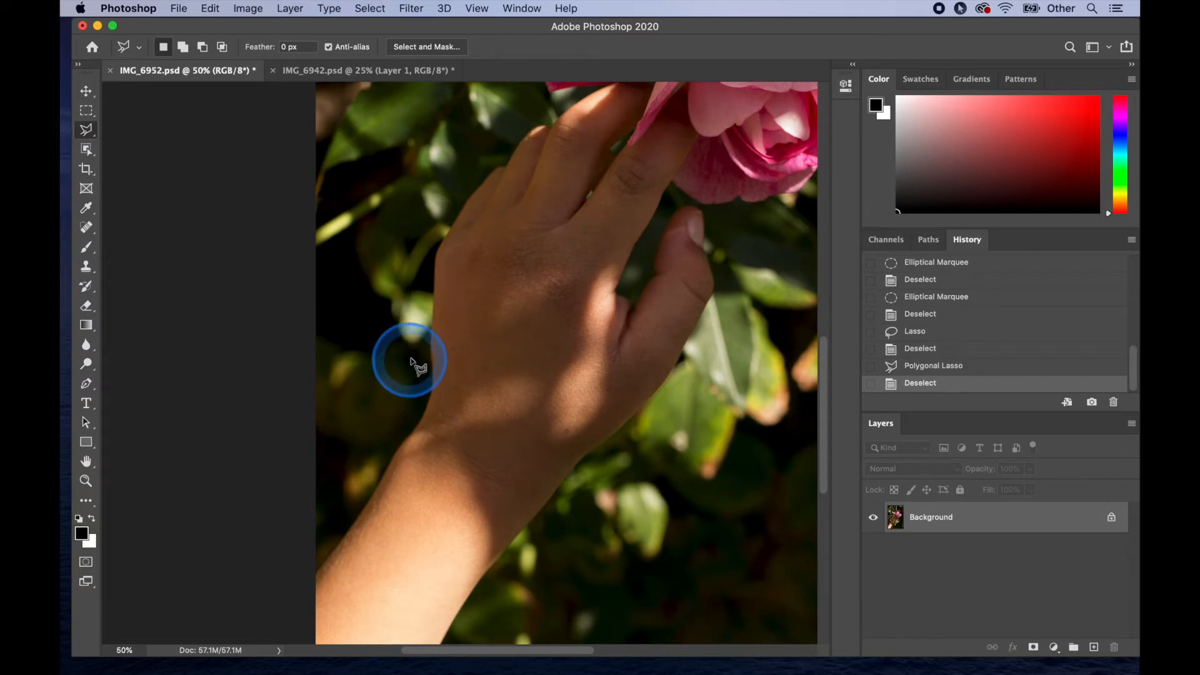
Draw an irregular many-cornered Polygonal Lasso selection over the hand and fingers, and deselect it.
{"action": "left_click", "coordinate": [490, 134]}
{"action": "left_click", "coordinate": [413, 291]}
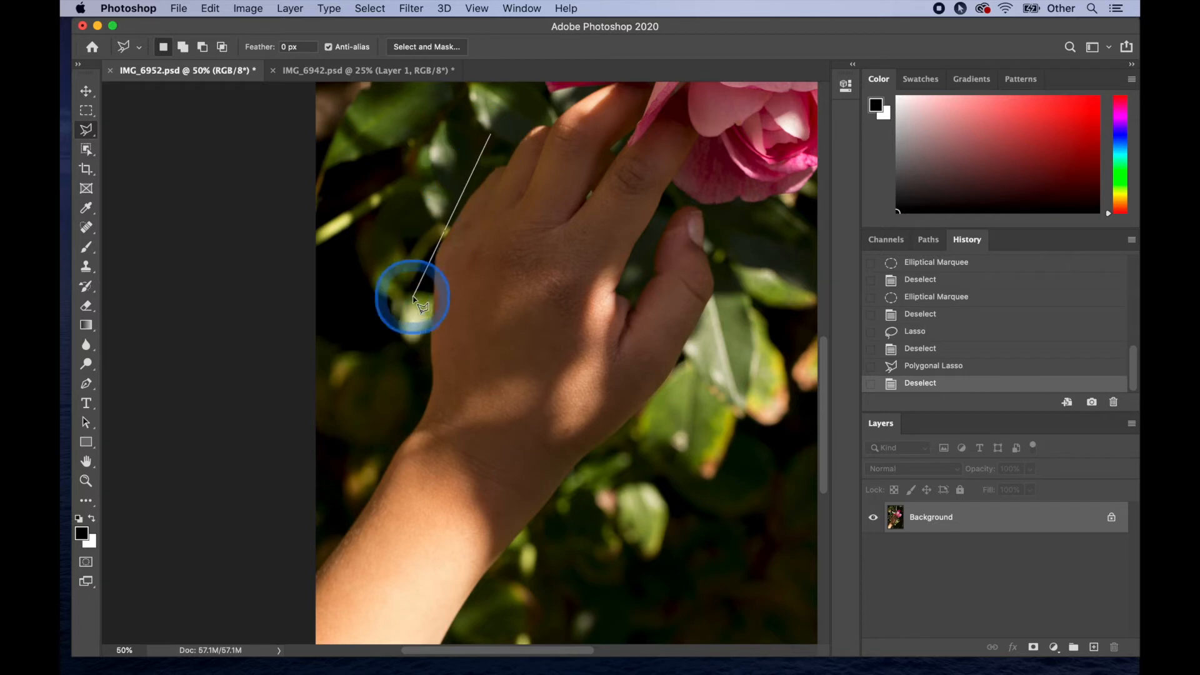
{"action": "left_click", "coordinate": [477, 291]}
{"action": "left_click", "coordinate": [458, 398]}
{"action": "left_click", "coordinate": [663, 383]}
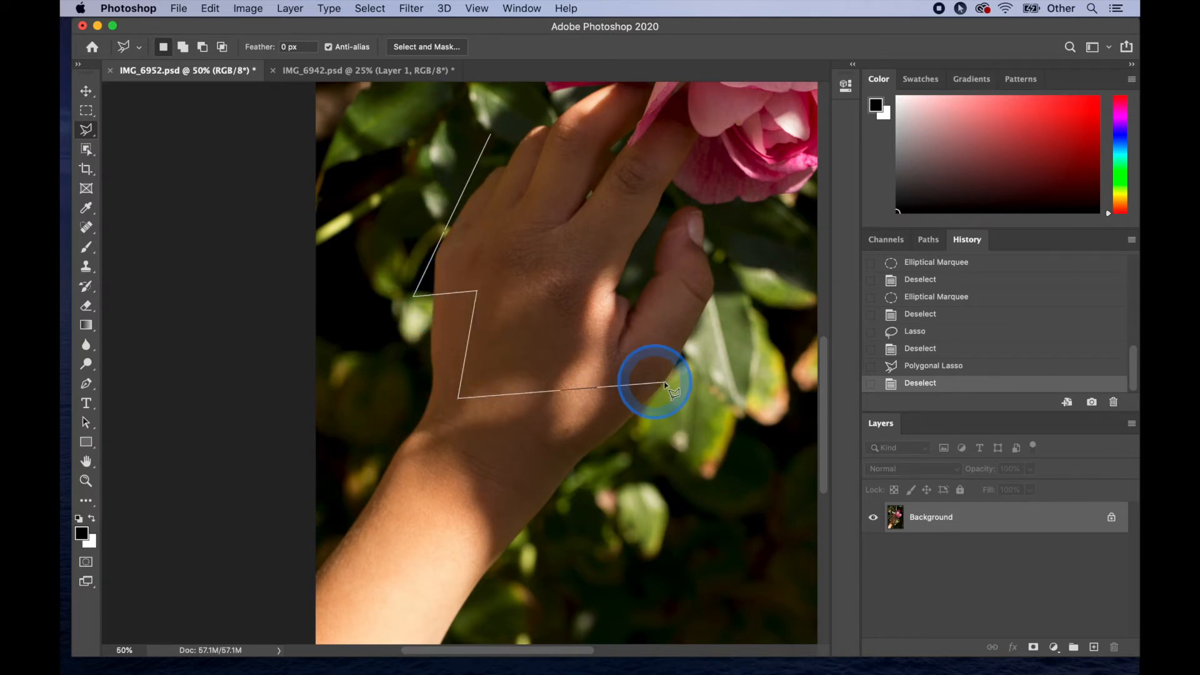
{"action": "left_click", "coordinate": [549, 285]}
{"action": "left_click", "coordinate": [559, 151]}
{"action": "left_click", "coordinate": [506, 199]}
{"action": "left_click", "coordinate": [501, 138]}
{"action": "left_click", "coordinate": [493, 134]}
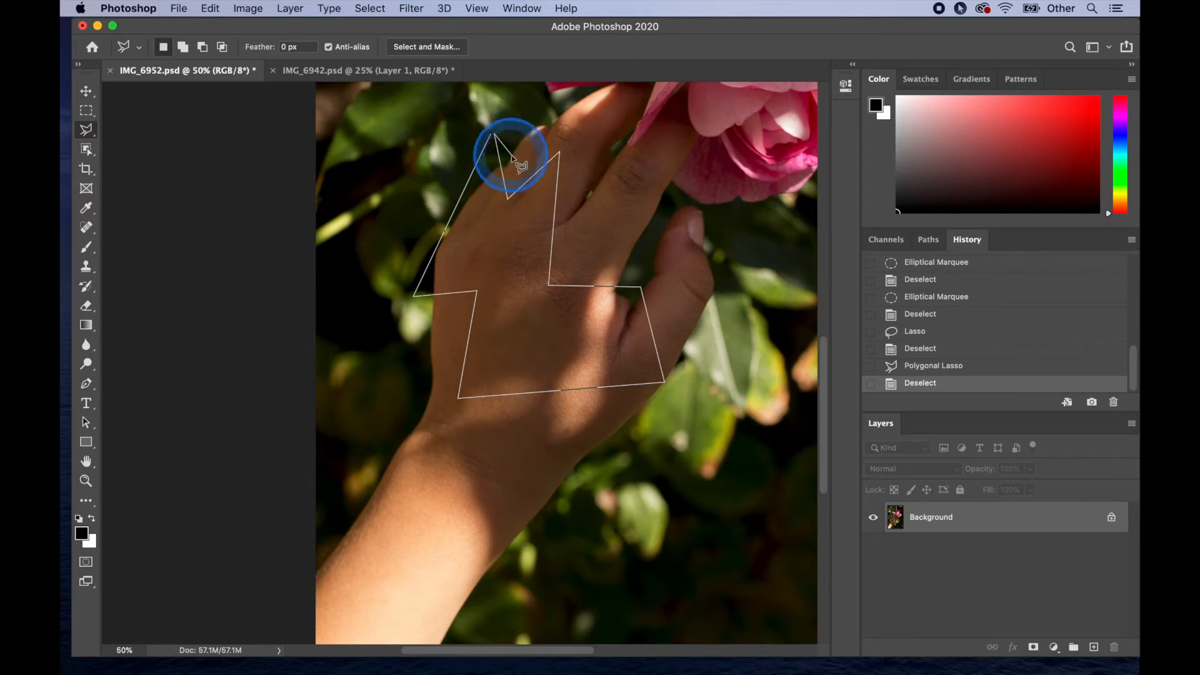
{"action": "left_click", "coordinate": [517, 113]}
{"action": "left_click", "coordinate": [619, 126]}
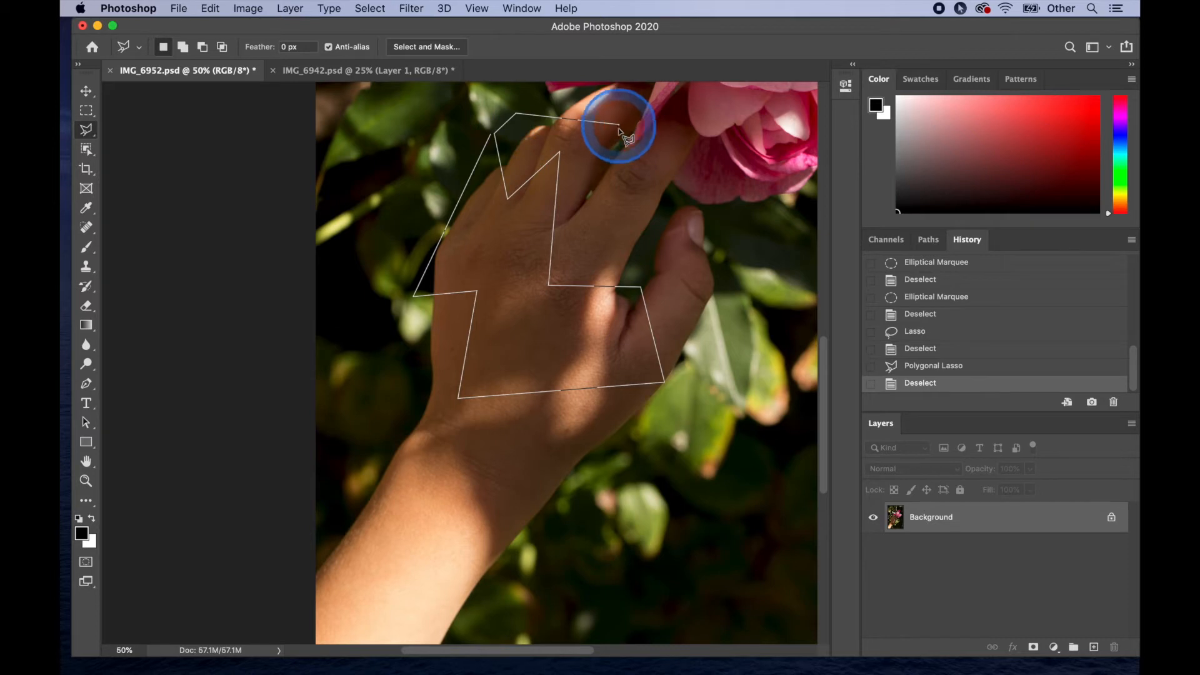
{"action": "left_click", "coordinate": [675, 109]}
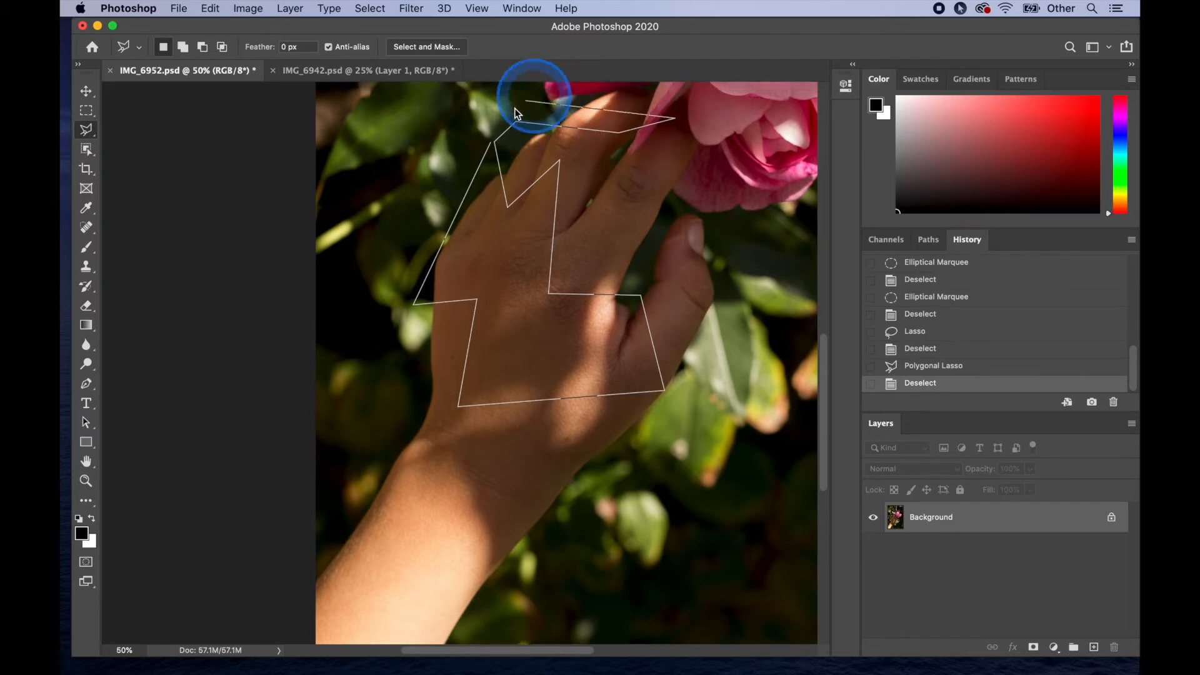
{"action": "double_click", "coordinate": [476, 117]}
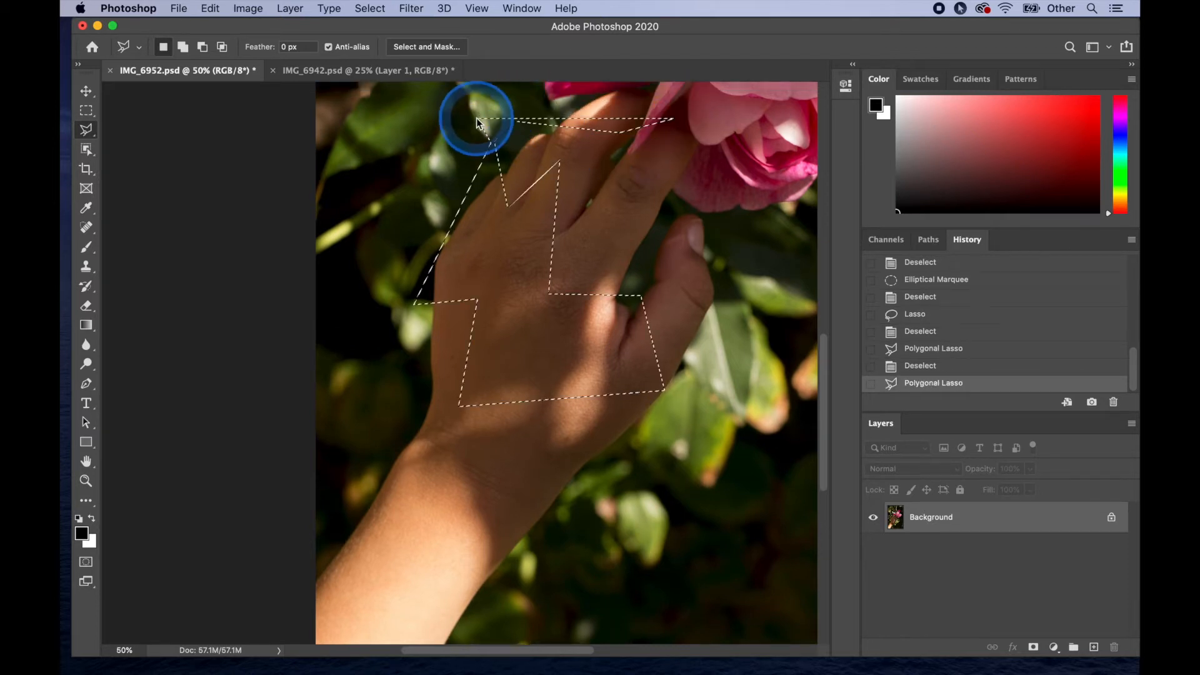
{"action": "left_click", "coordinate": [146, 545]}
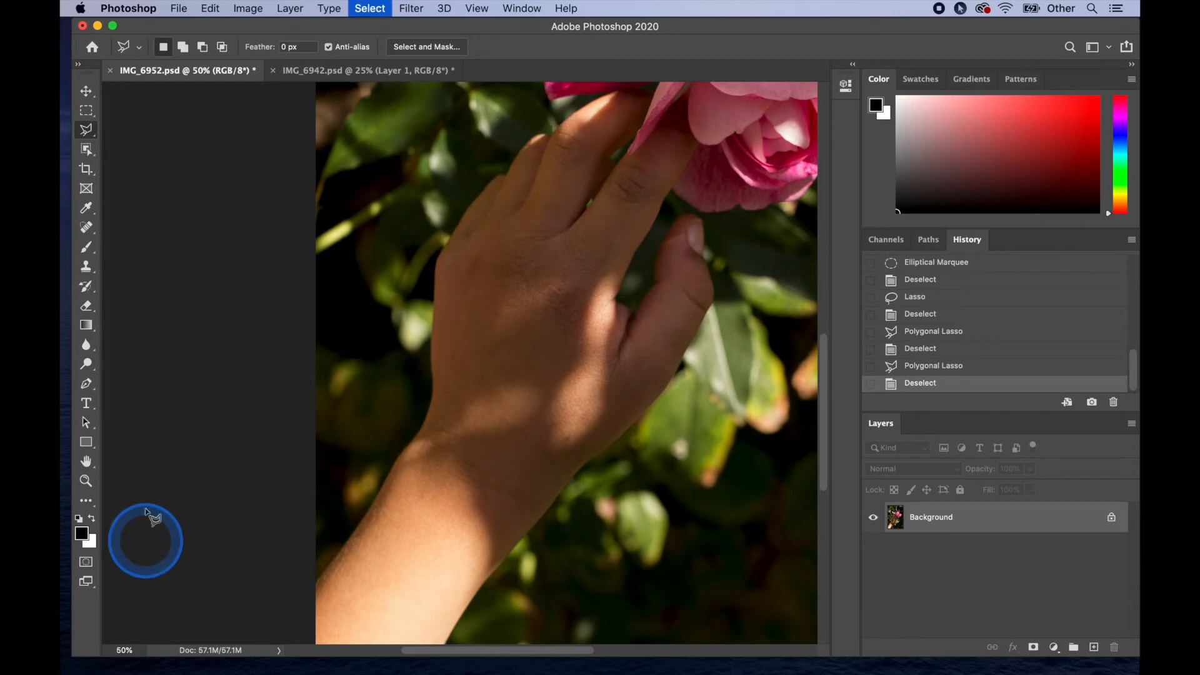
Trace a Magnetic Lasso selection from the forearm's left edge up around the fingers, close it across the forearm, and deselect it.
{"action": "left_click_drag", "start_coordinate": [89, 130], "coordinate": [125, 164]}
{"action": "key", "text": "super+minus"}
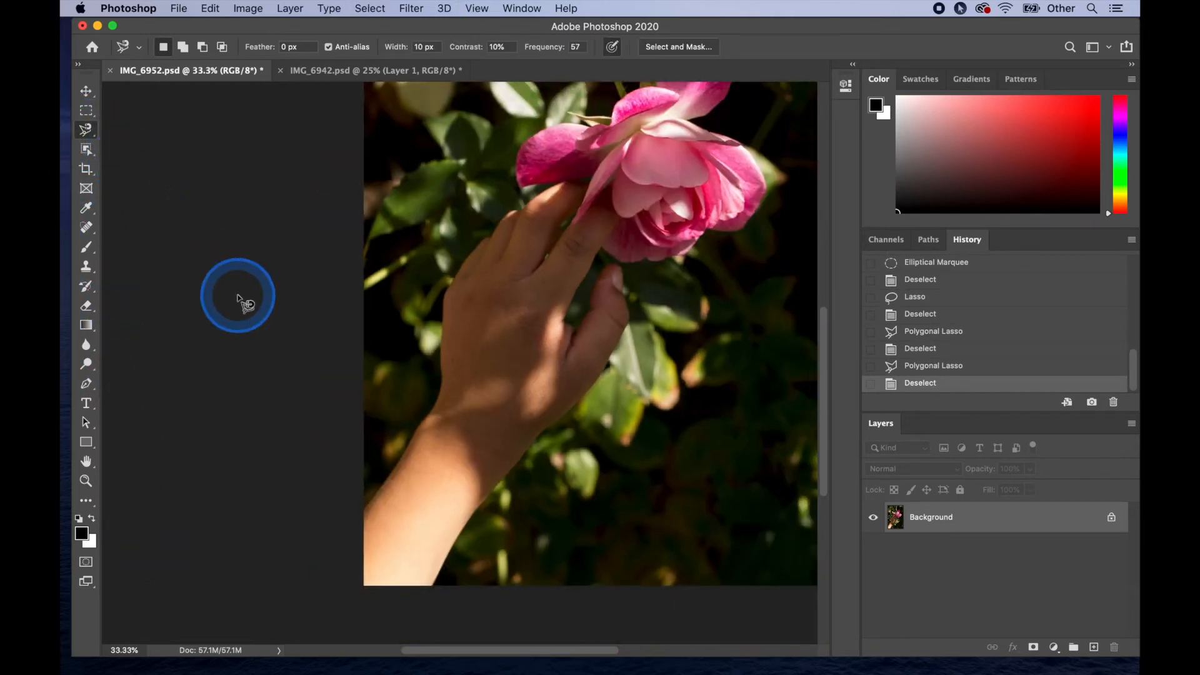
{"action": "left_click_drag", "start_coordinate": [348, 513], "coordinate": [363, 518]}
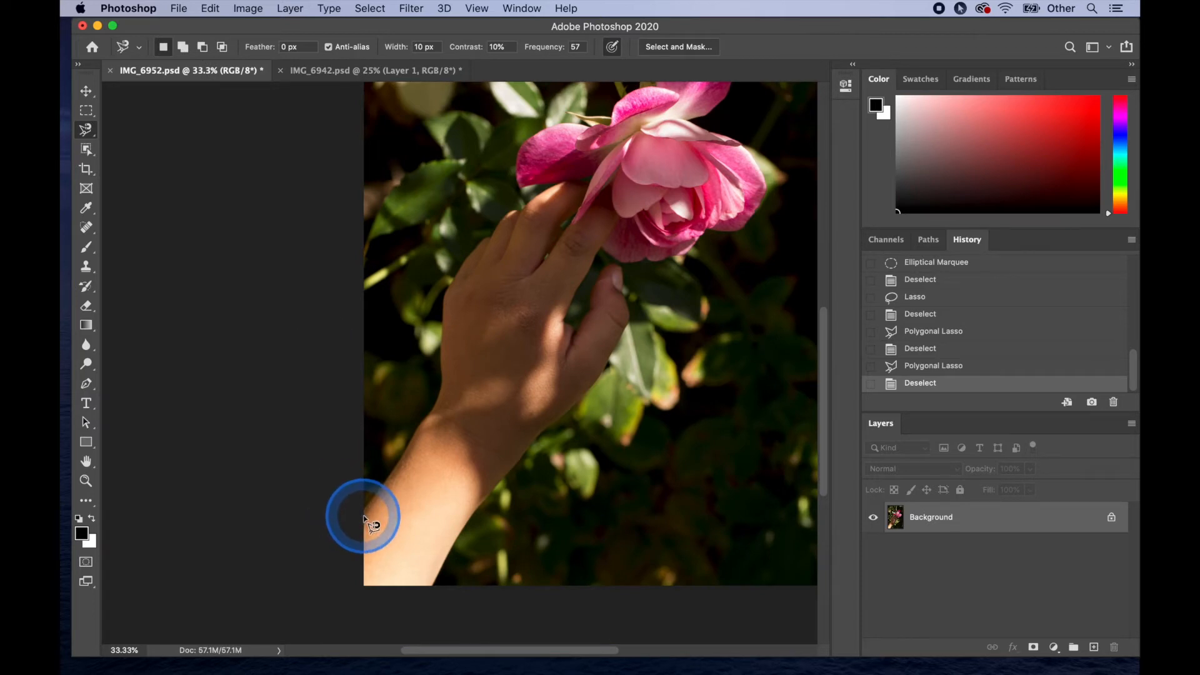
{"action": "left_click", "coordinate": [364, 511]}
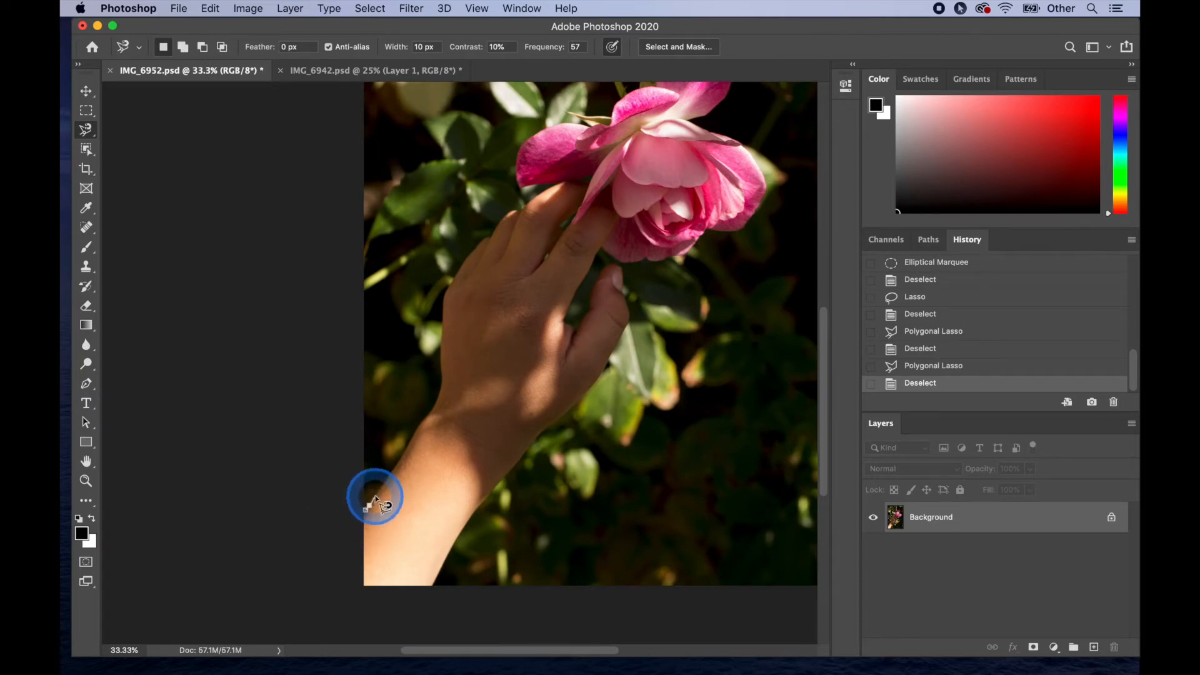
{"action": "mouse_move", "coordinate": [383, 486]}
{"action": "left_mouse_down"}
{"action": "mouse_move", "coordinate": [441, 384]}
{"action": "mouse_move", "coordinate": [457, 272]}
{"action": "mouse_move", "coordinate": [504, 214]}
{"action": "mouse_move", "coordinate": [575, 182]}
{"action": "mouse_move", "coordinate": [576, 206]}
{"action": "mouse_move", "coordinate": [543, 255]}
{"action": "mouse_move", "coordinate": [569, 214]}
{"action": "mouse_move", "coordinate": [615, 198]}
{"action": "mouse_move", "coordinate": [562, 322]}
{"action": "mouse_move", "coordinate": [593, 628]}
{"action": "mouse_move", "coordinate": [568, 549]}
{"action": "mouse_move", "coordinate": [549, 535]}
{"action": "left_mouse_up"}
{"action": "double_click", "coordinate": [549, 536]}
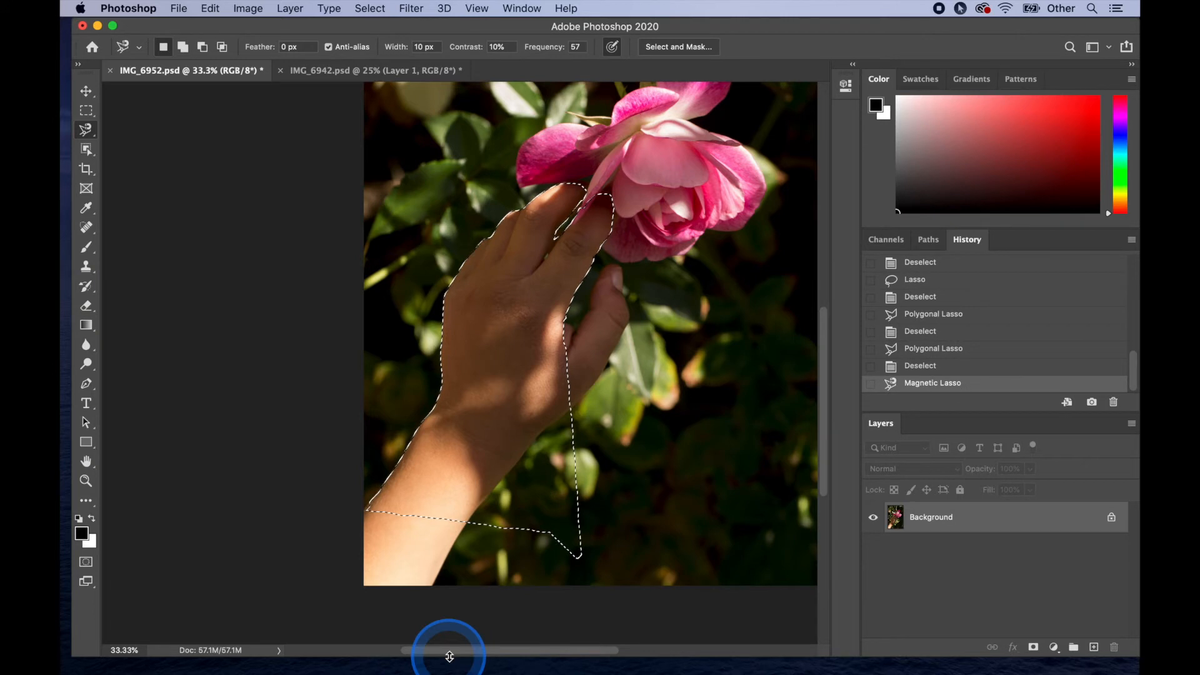
{"action": "key", "text": "super+d"}
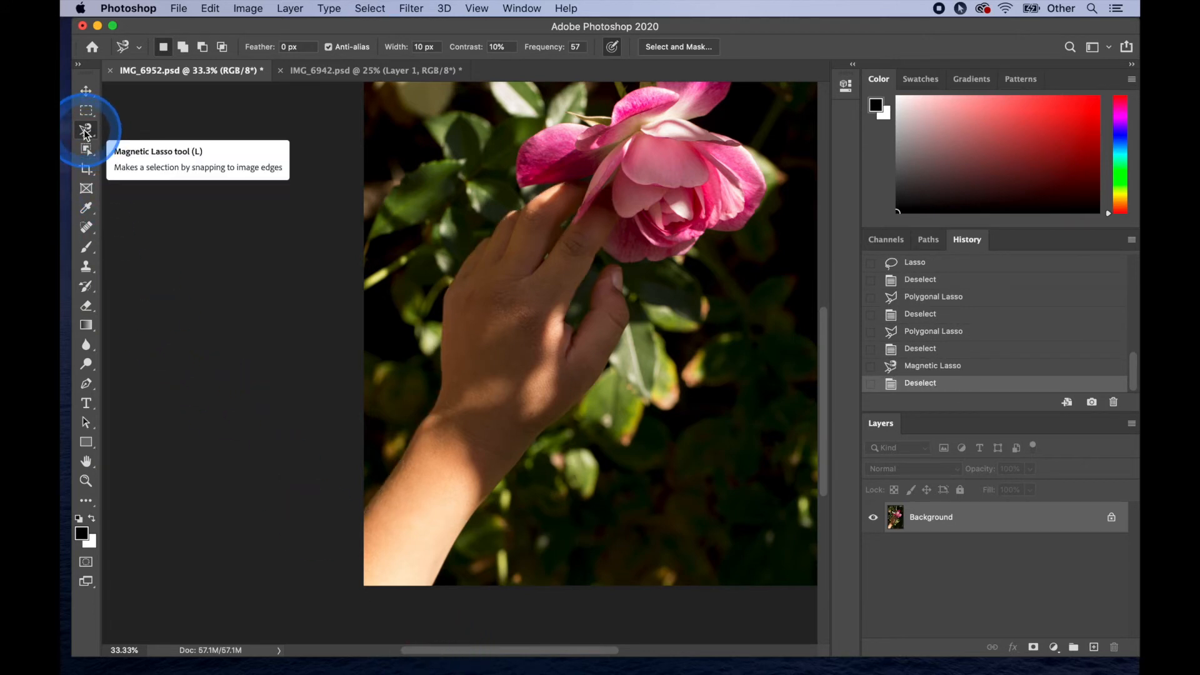
Switch back to the standard Lasso tool, and activate the Object Selection tool.
{"action": "left_click_drag", "start_coordinate": [86, 132], "coordinate": [115, 130]}
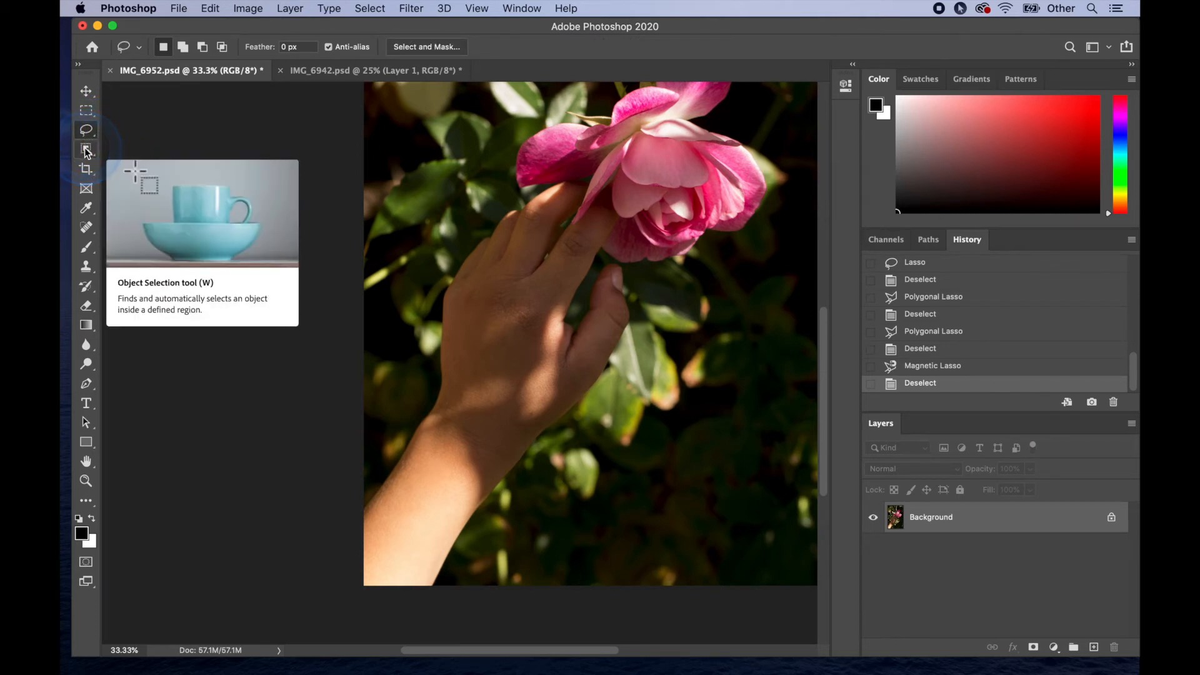
{"action": "left_click", "coordinate": [89, 133]}
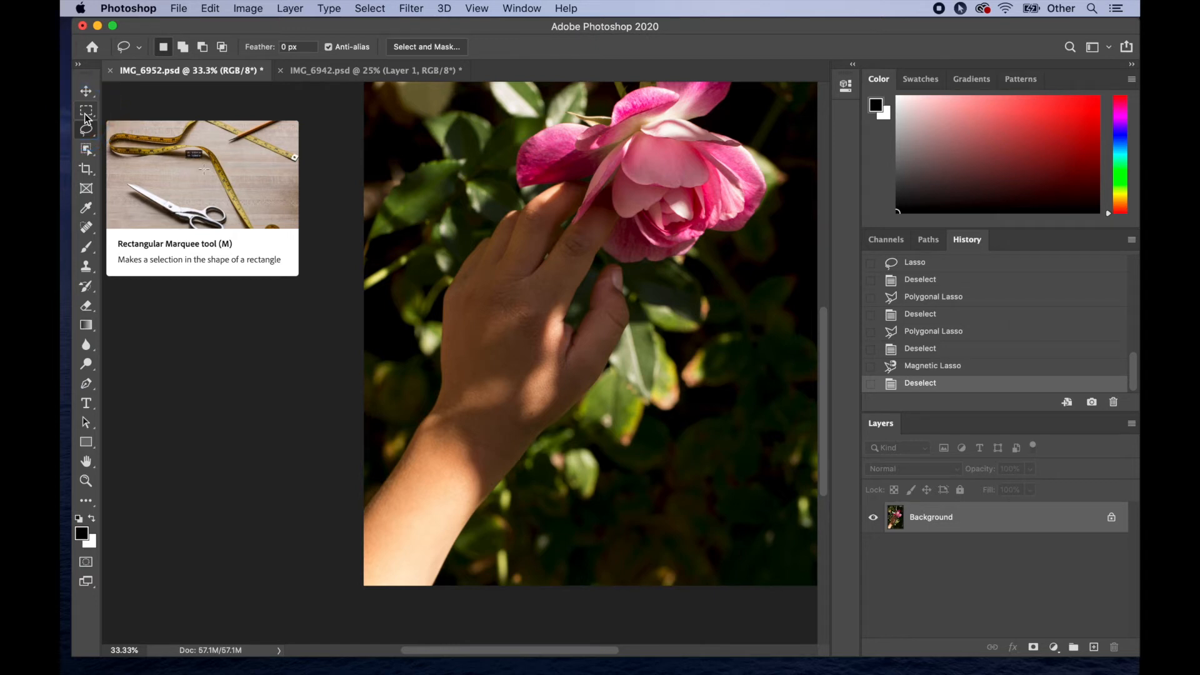
{"action": "left_click", "coordinate": [90, 149]}
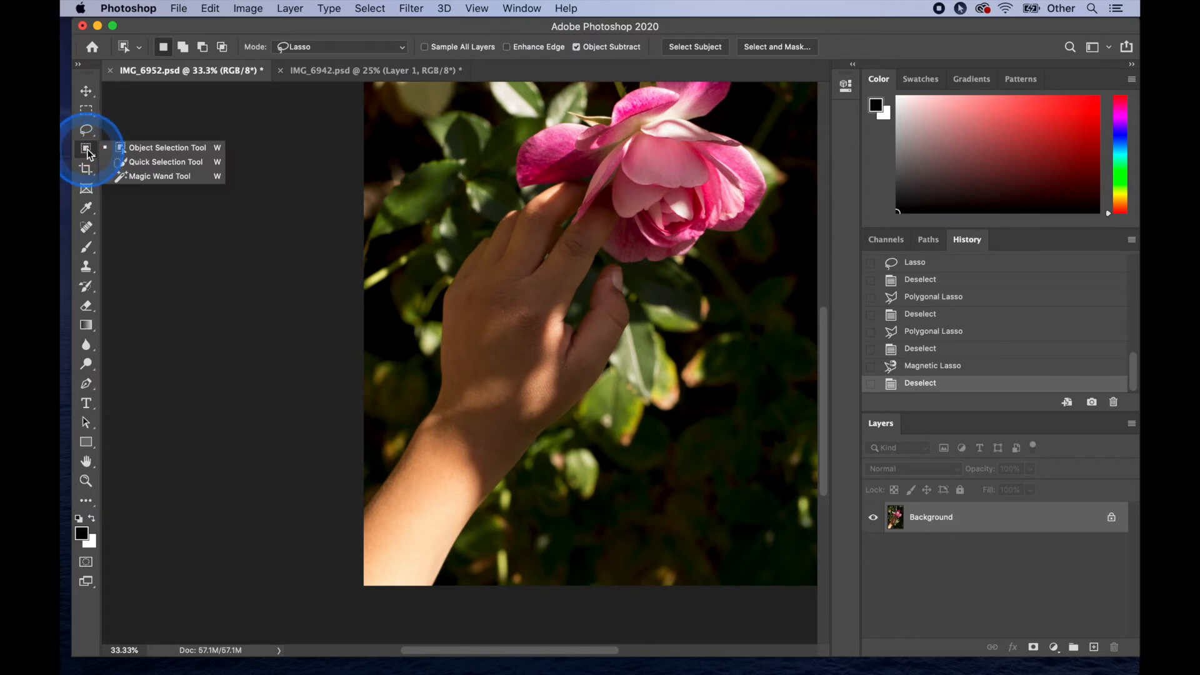
{"action": "left_click_drag", "start_coordinate": [87, 149], "coordinate": [146, 158]}
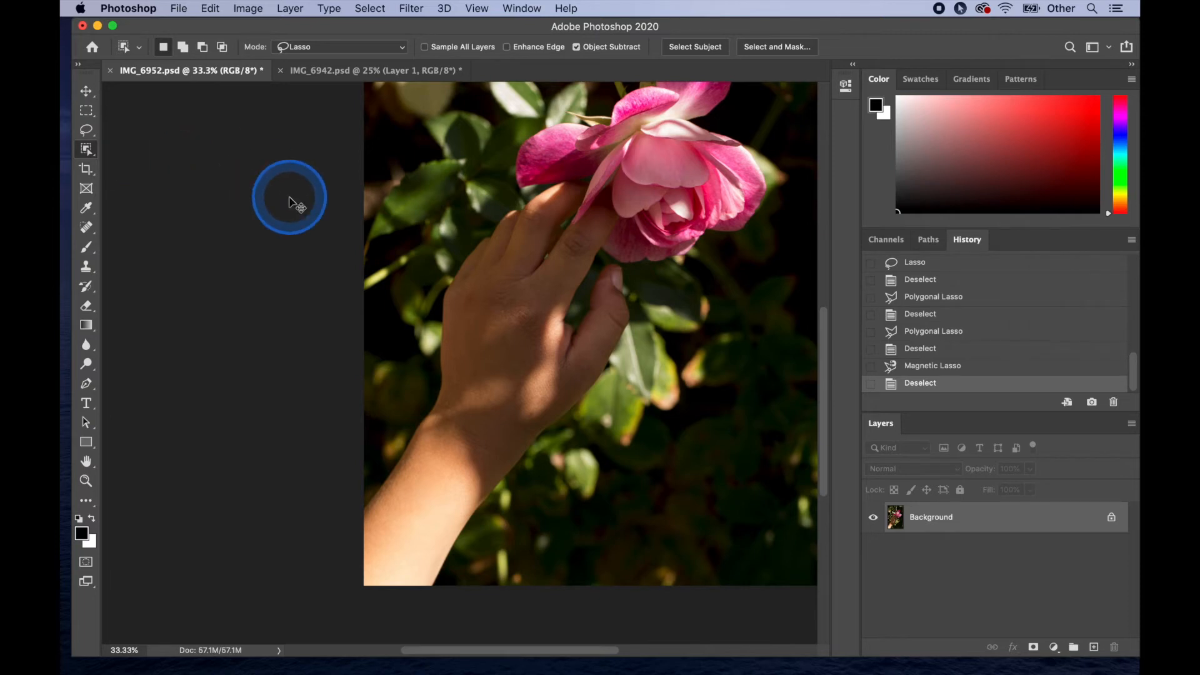
Select the hand and forearm by framing them with the Object Selection tool in Rectangle mode, and deselect them.
{"action": "key", "text": "super+minus"}
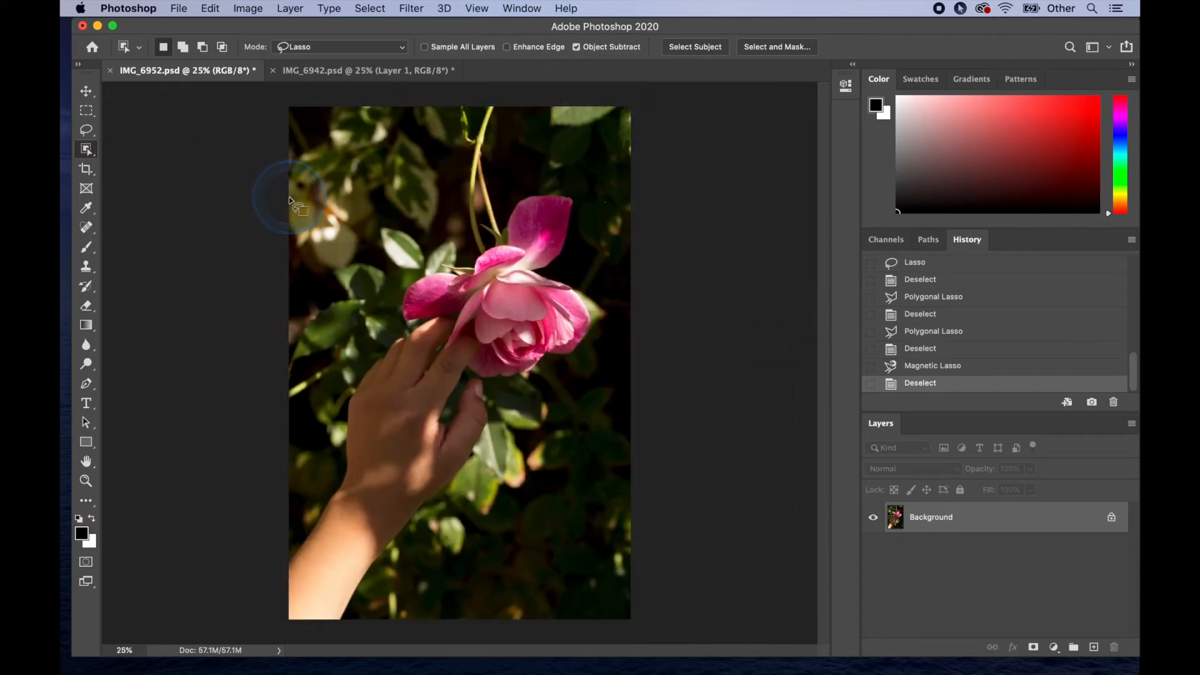
{"action": "left_click", "coordinate": [402, 49]}
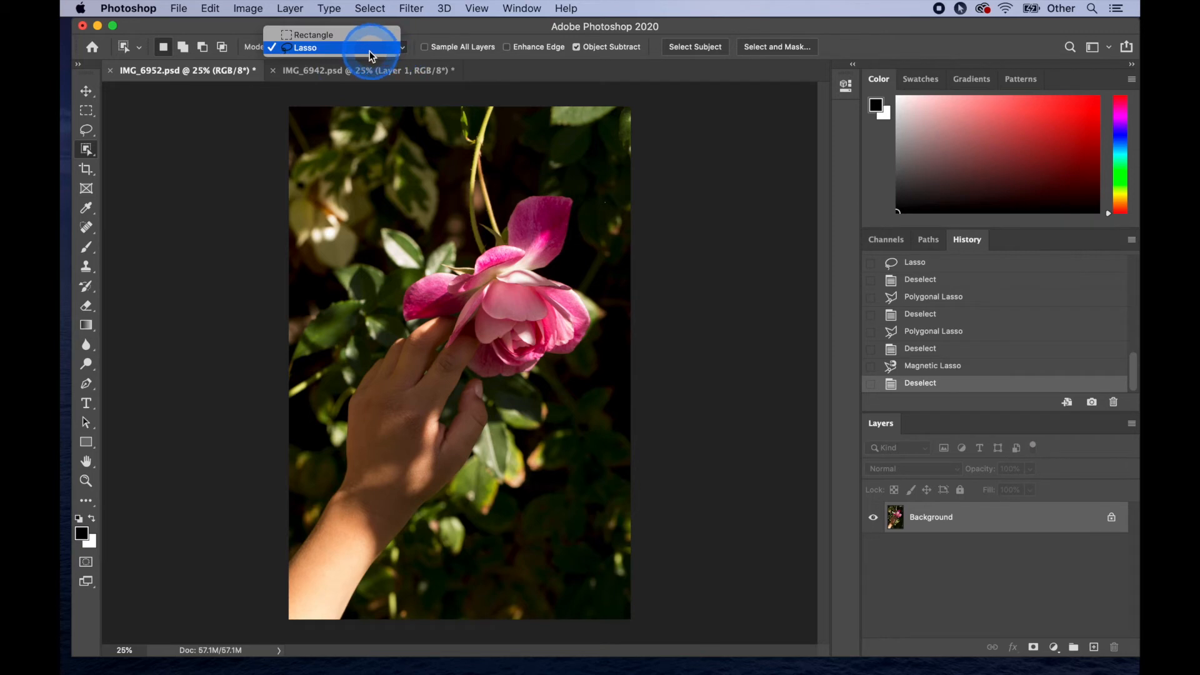
{"action": "left_click", "coordinate": [312, 36]}
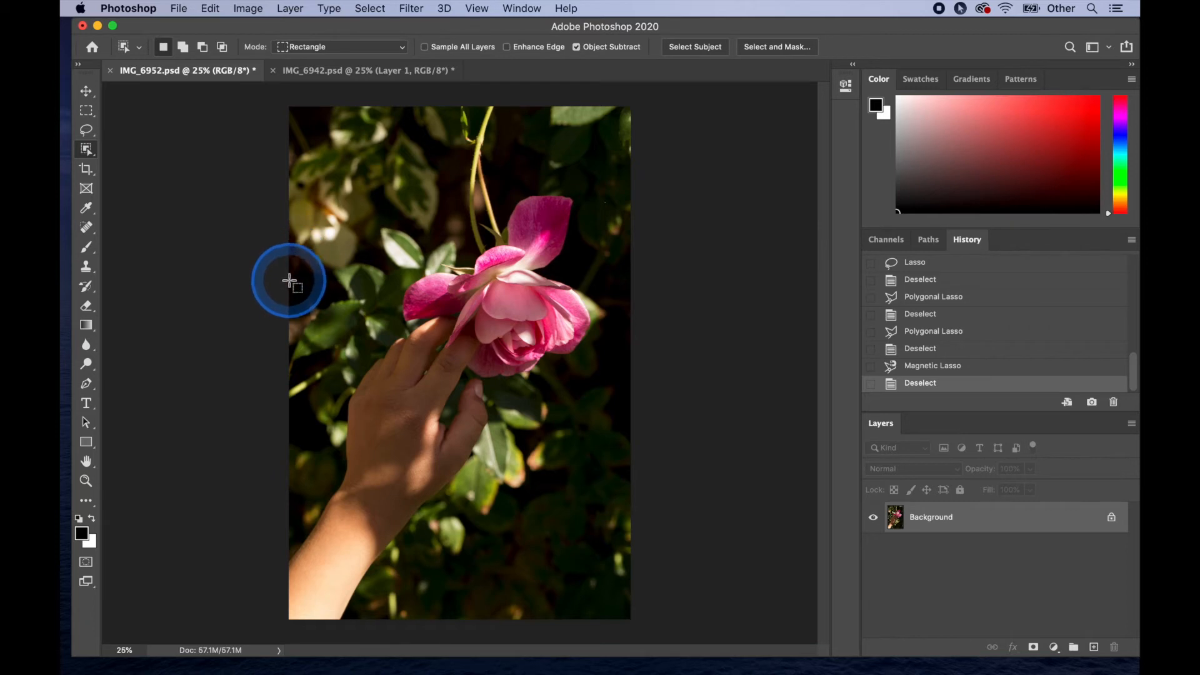
{"action": "left_click_drag", "start_coordinate": [289, 281], "coordinate": [496, 634]}
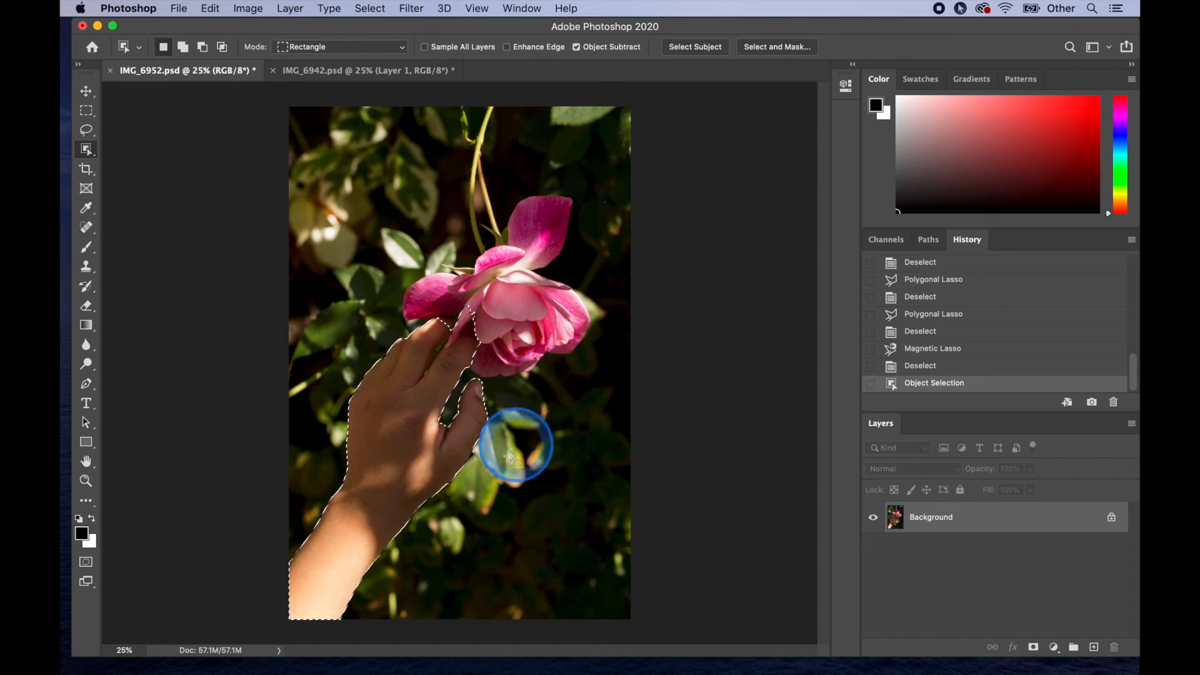
{"action": "left_click", "coordinate": [488, 517]}
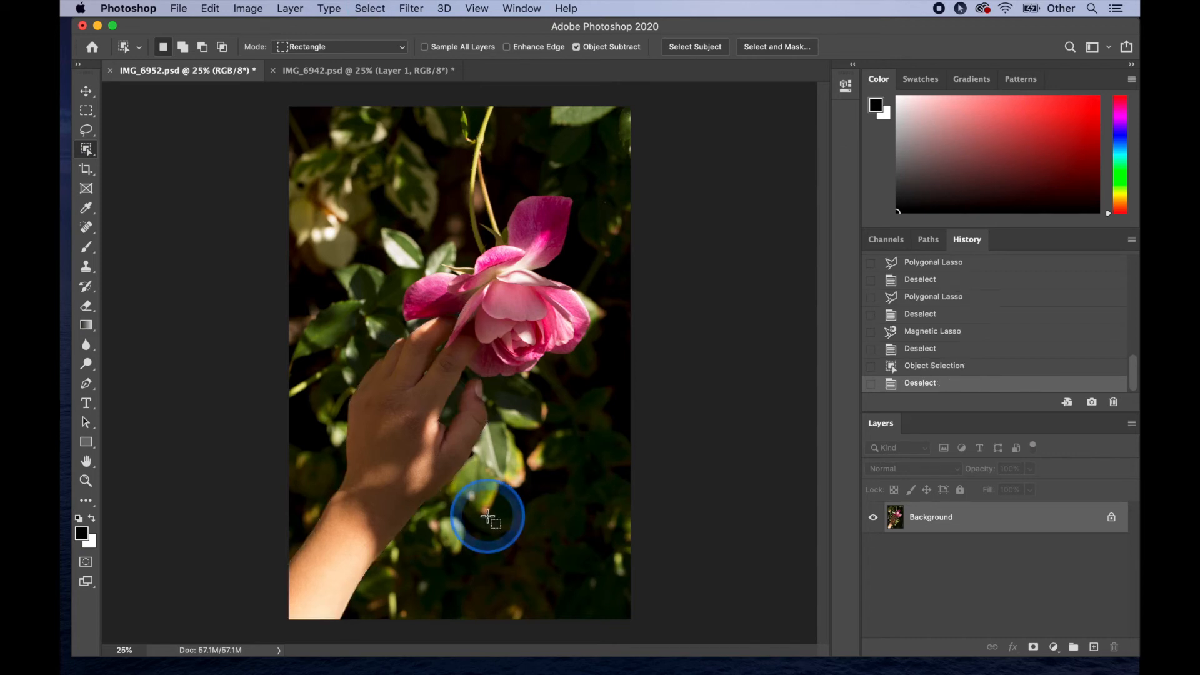
Set the Object Selection mode to Lasso and loosely encircle the rose, hand and forearm to select them together.
{"action": "left_click", "coordinate": [395, 47]}
{"action": "left_click", "coordinate": [386, 60]}
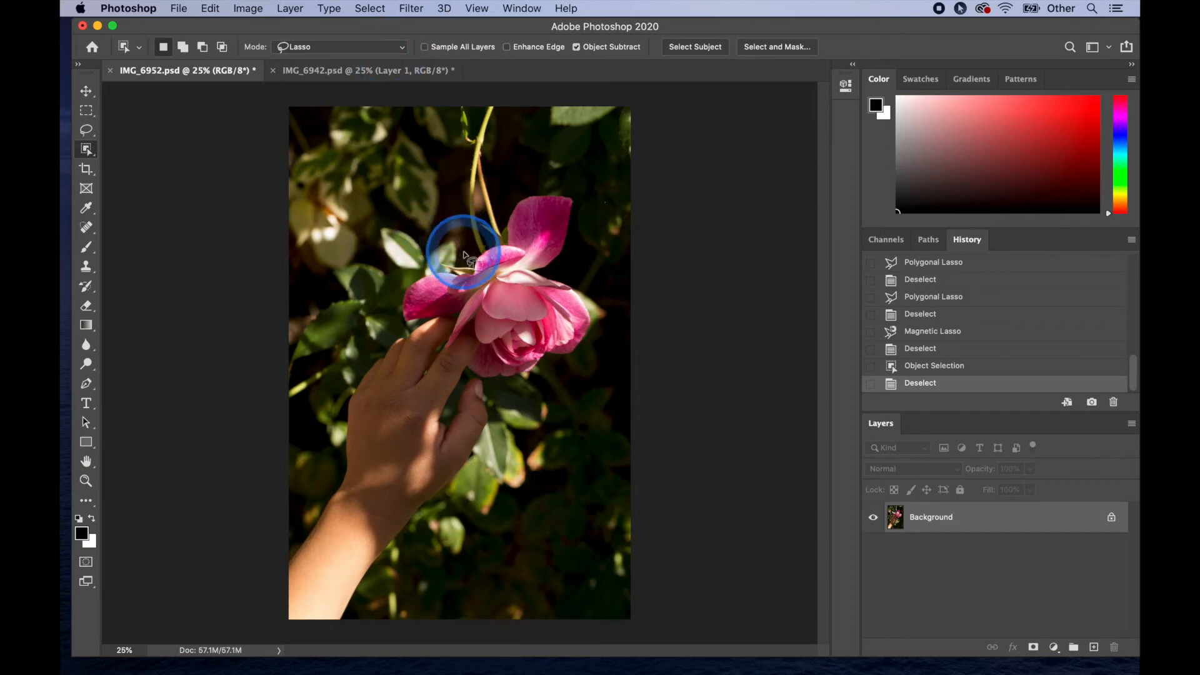
{"action": "mouse_move", "coordinate": [467, 255]}
{"action": "left_mouse_down"}
{"action": "mouse_move", "coordinate": [489, 230]}
{"action": "mouse_move", "coordinate": [477, 201]}
{"action": "mouse_move", "coordinate": [539, 181]}
{"action": "mouse_move", "coordinate": [589, 196]}
{"action": "mouse_move", "coordinate": [576, 258]}
{"action": "mouse_move", "coordinate": [609, 295]}
{"action": "mouse_move", "coordinate": [602, 330]}
{"action": "mouse_move", "coordinate": [561, 394]}
{"action": "mouse_move", "coordinate": [521, 414]}
{"action": "mouse_move", "coordinate": [409, 604]}
{"action": "mouse_move", "coordinate": [343, 670]}
{"action": "mouse_move", "coordinate": [298, 621]}
{"action": "mouse_move", "coordinate": [239, 590]}
{"action": "mouse_move", "coordinate": [247, 464]}
{"action": "mouse_move", "coordinate": [350, 276]}
{"action": "mouse_move", "coordinate": [464, 253]}
{"action": "left_mouse_up"}
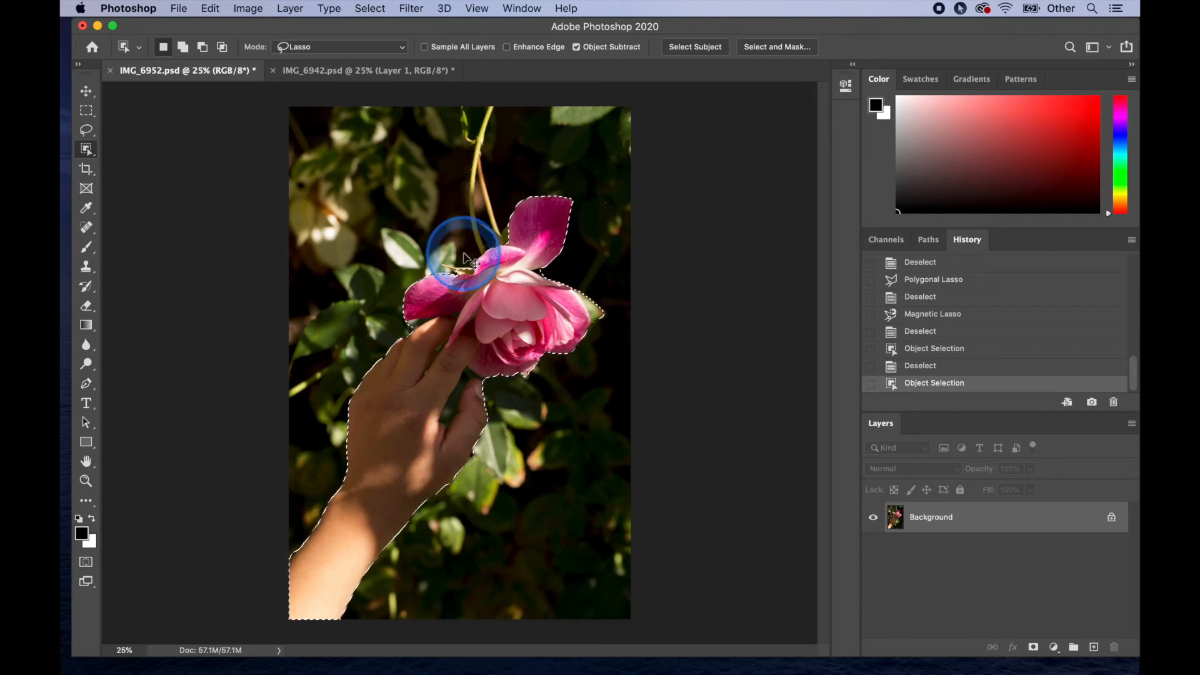
Copy the selected rose and hand into IMG_6942.psd as a new layer, and move it down until the forearm meets the image's lower-left corner.
{"action": "left_click_drag", "start_coordinate": [464, 256], "coordinate": [842, 475]}
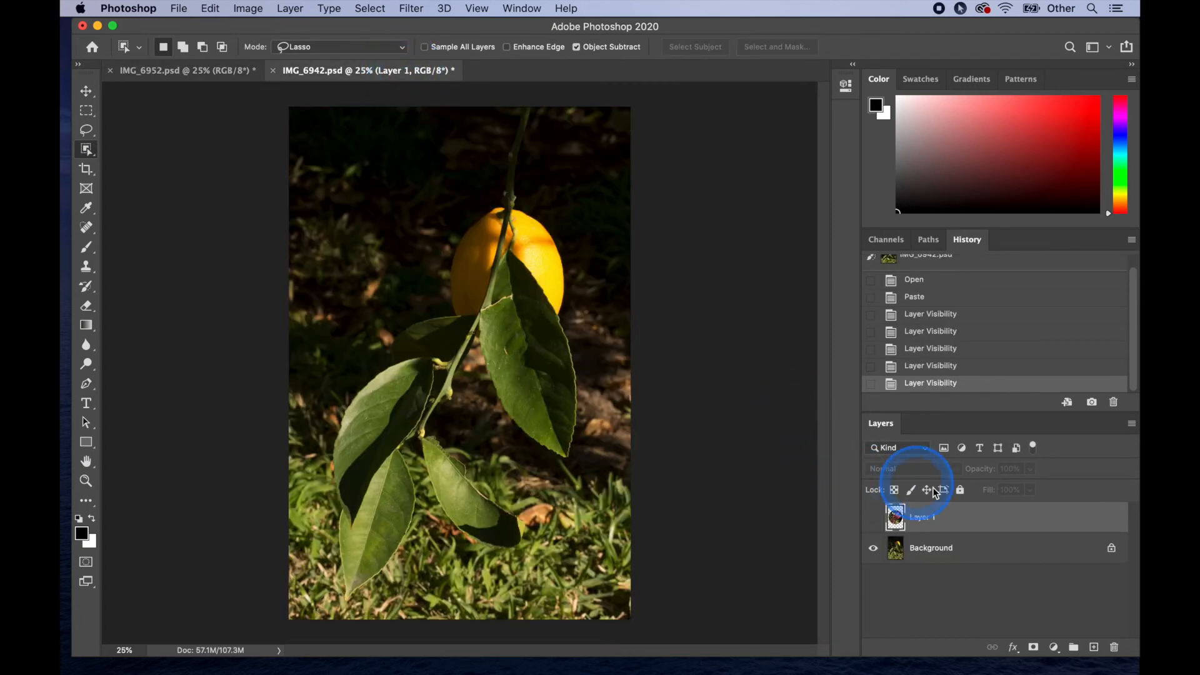
{"action": "left_click_drag", "start_coordinate": [926, 487], "coordinate": [936, 490]}
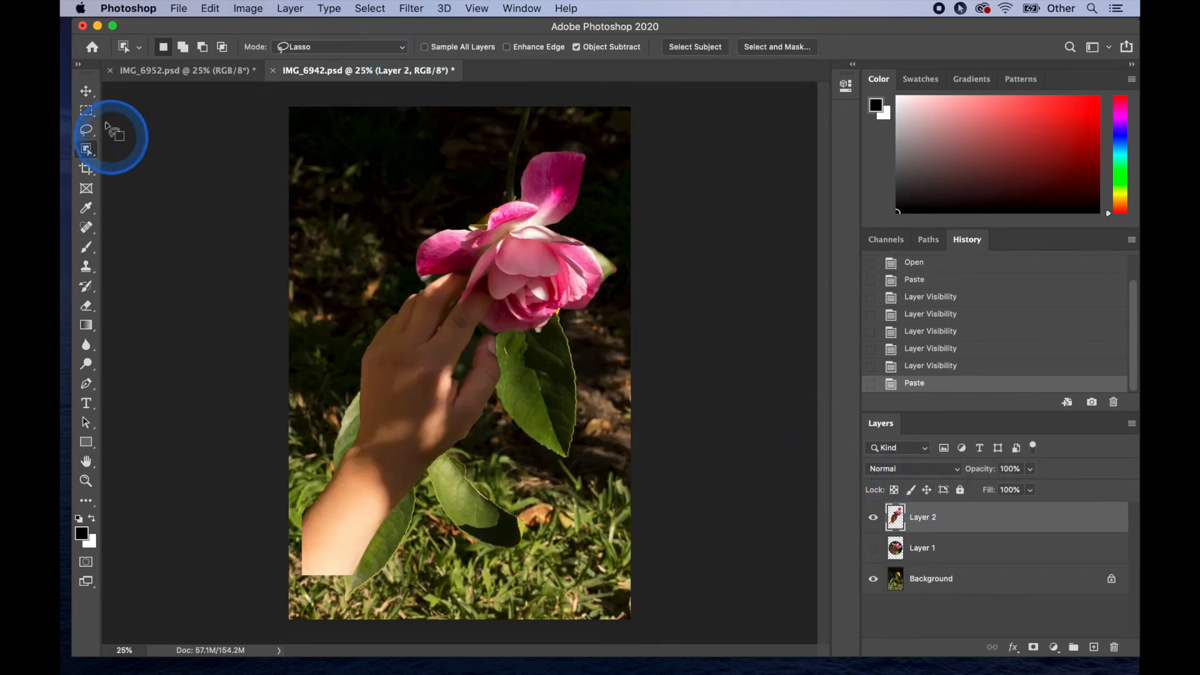
{"action": "left_click", "coordinate": [87, 91]}
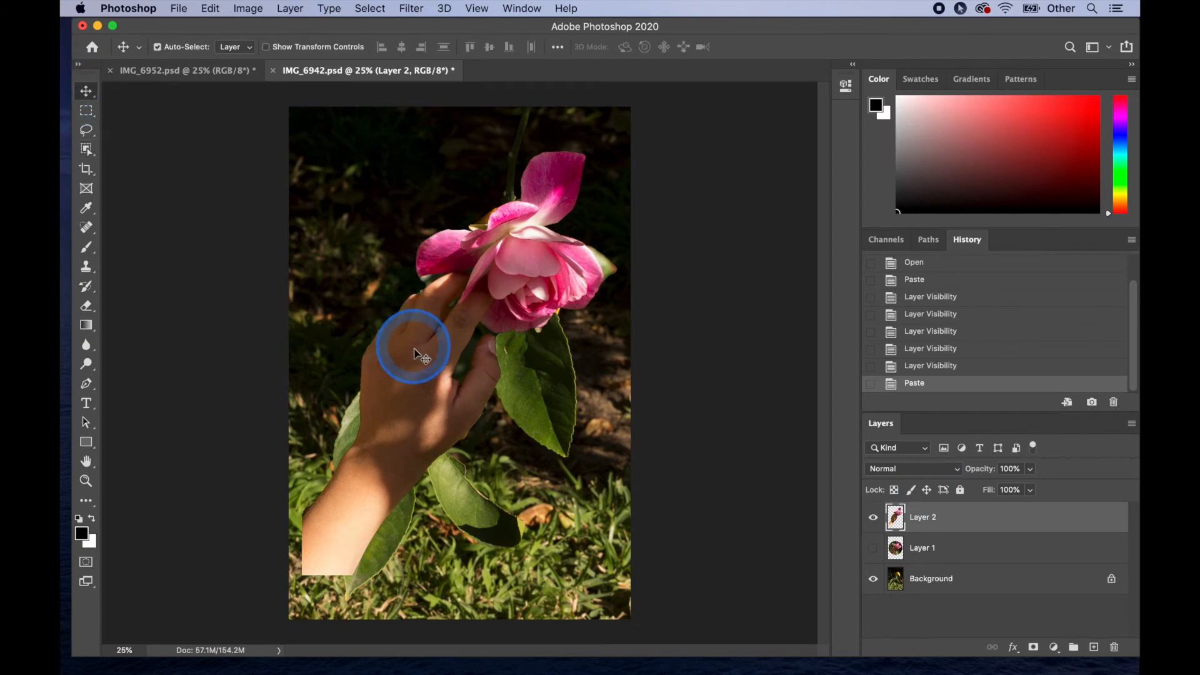
{"action": "left_click_drag", "start_coordinate": [415, 348], "coordinate": [403, 394]}
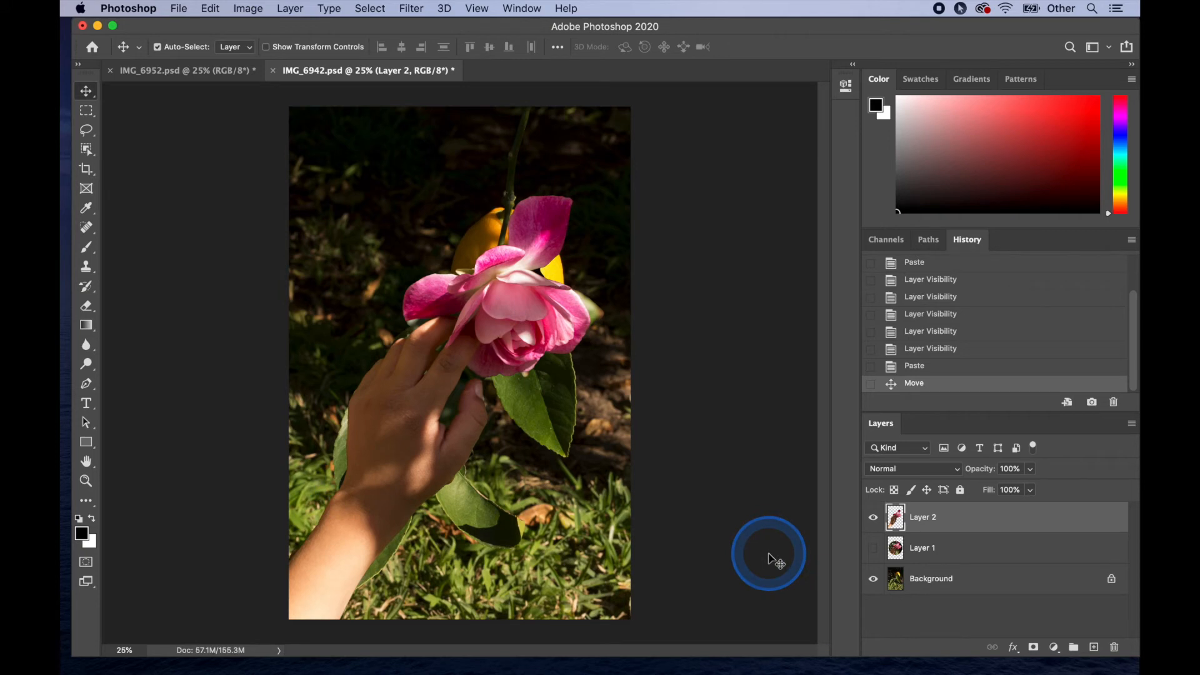
Return to the IMG_6952.psd document.
{"action": "left_click", "coordinate": [213, 70]}
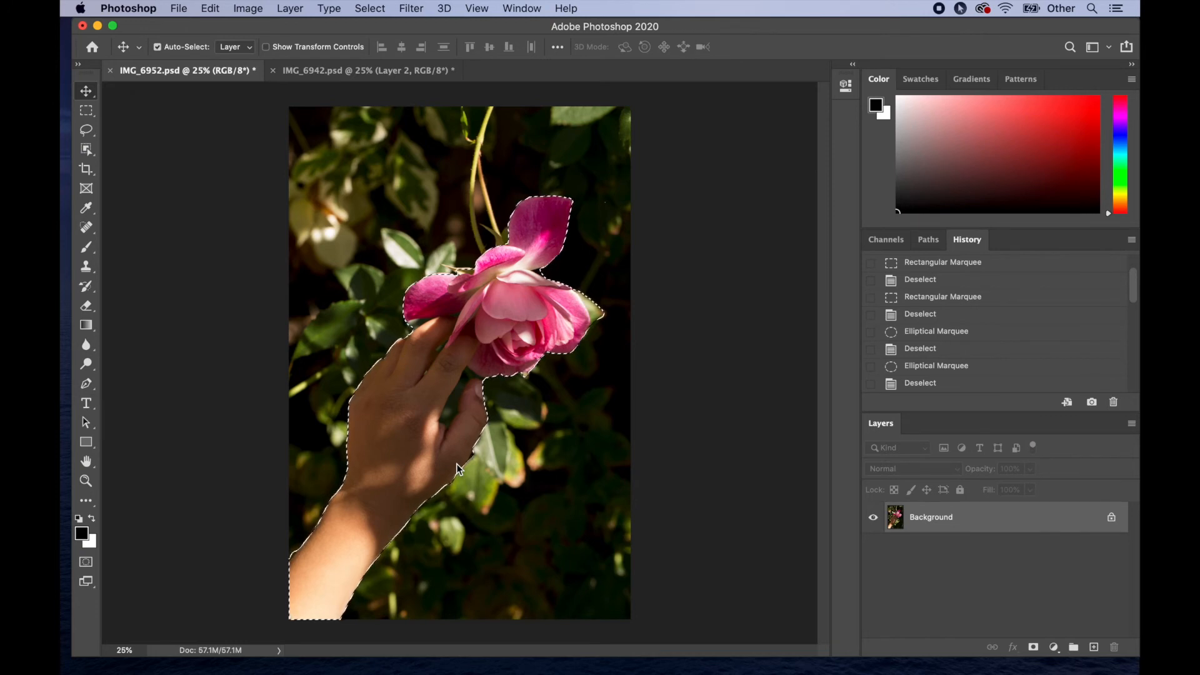
Deselect the rose, hand and forearm, and activate the Quick Selection tool.
{"action": "key", "text": "super+d"}
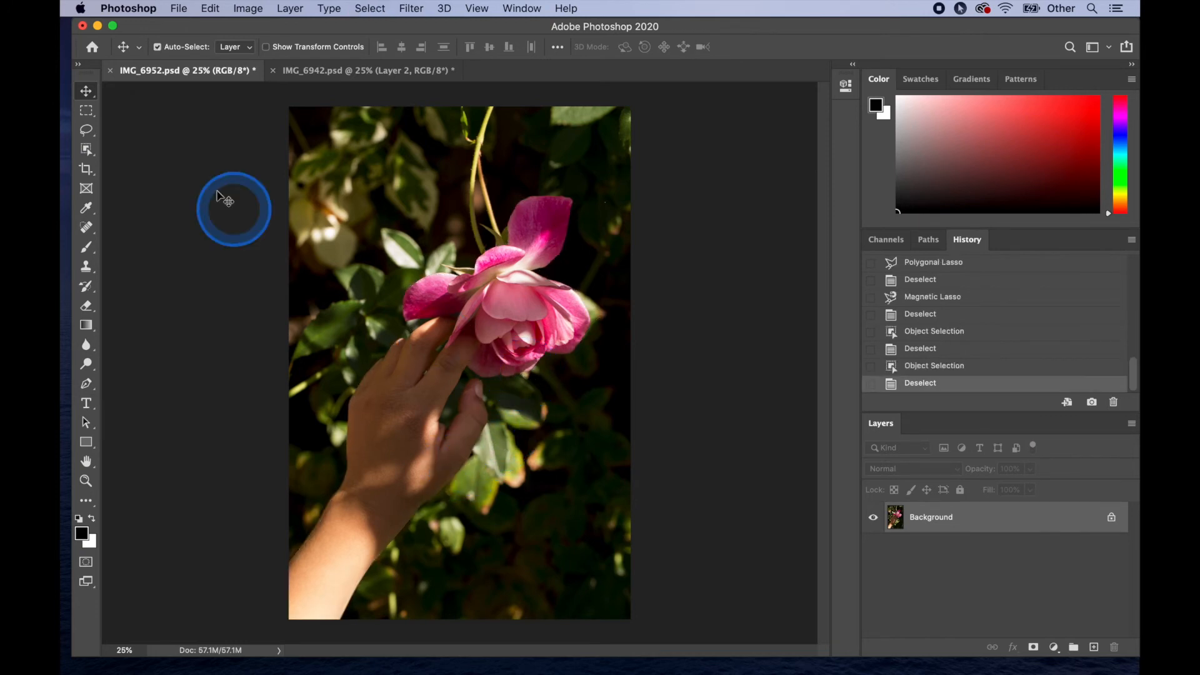
{"action": "left_click", "coordinate": [86, 151]}
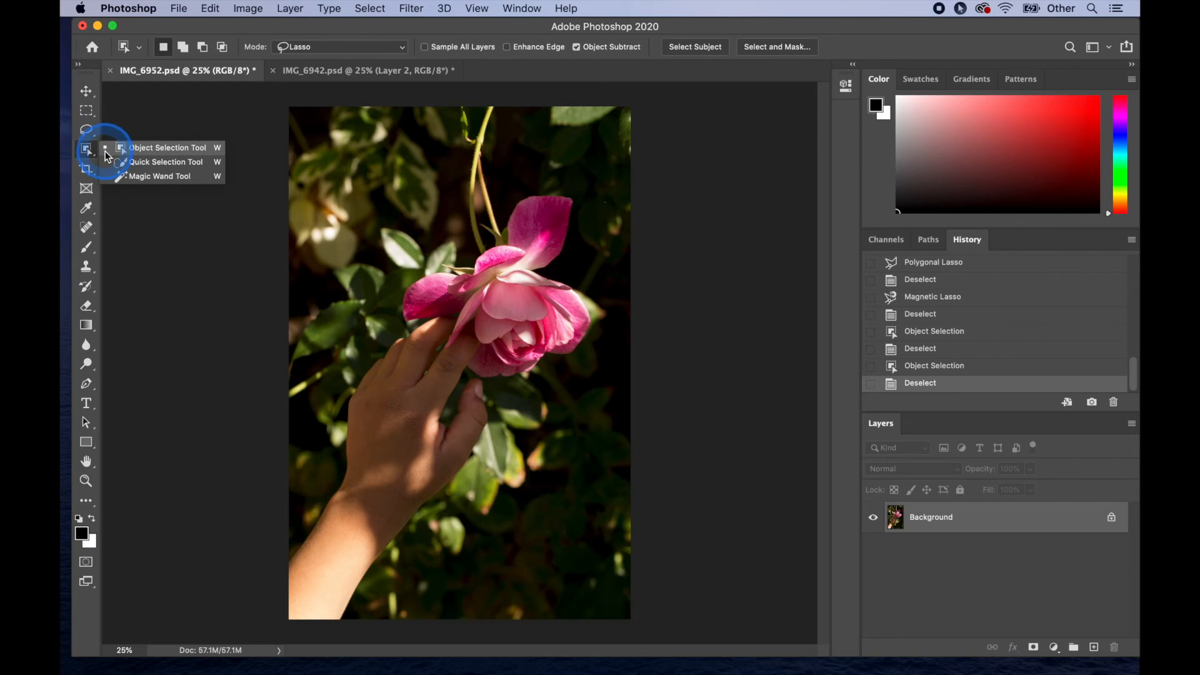
{"action": "left_click", "coordinate": [141, 162]}
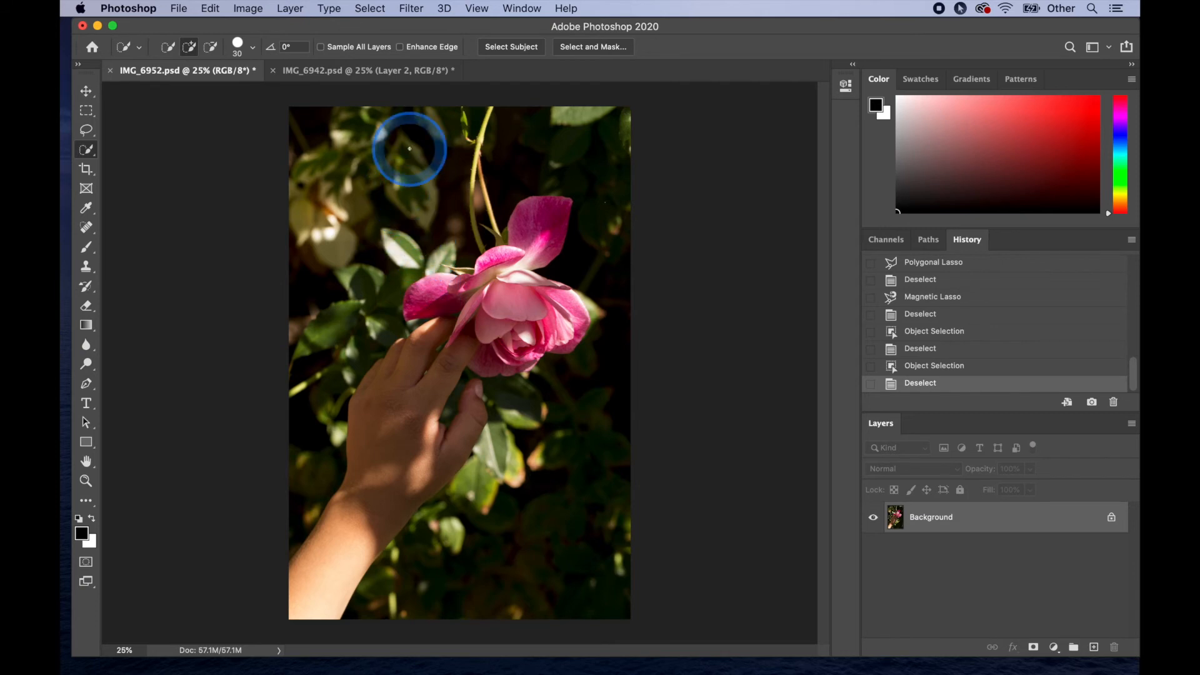
{"action": "key", "text": "Right"}
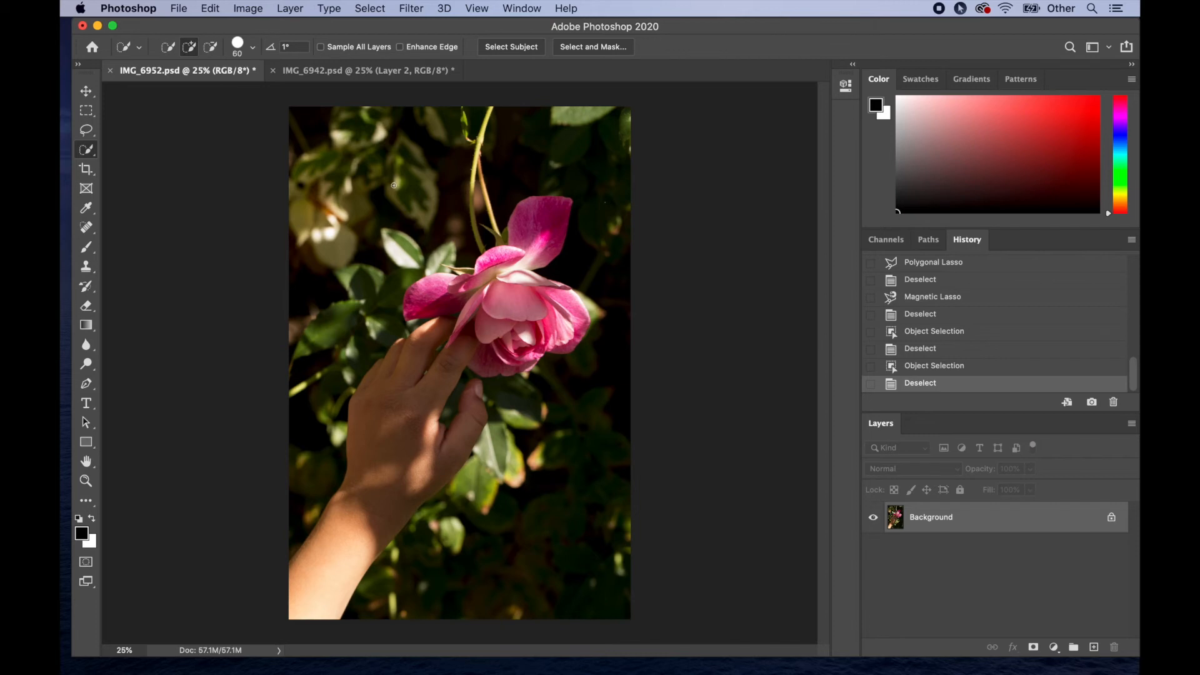
Set the Quick Selection brush to a size of 400 px and a hardness of 0%.
{"action": "key", "text": "bracketright"}
{"action": "key", "text": "bracketright"}
{"action": "key", "text": "bracketright"}
{"action": "key", "text": "bracketright"}
{"action": "key", "text": "bracketright"}
{"action": "key", "text": "bracketright"}
{"action": "key", "text": "bracketright"}
{"action": "key", "text": "bracketright"}
{"action": "key", "text": "bracketleft"}
{"action": "key", "text": "bracketleft"}
{"action": "key", "text": "bracketleft"}
{"action": "key", "text": "bracketleft"}
{"action": "key", "text": "bracketleft"}
{"action": "key", "text": "bracketleft"}
{"action": "key", "text": "bracketleft"}
{"action": "key", "text": "bracketleft"}
{"action": "key", "text": "bracketleft"}
{"action": "key", "text": "bracketright"}
{"action": "key", "text": "bracketright"}
{"action": "key", "text": "bracketright"}
{"action": "key", "text": "bracketright"}
{"action": "key", "text": "bracketright"}
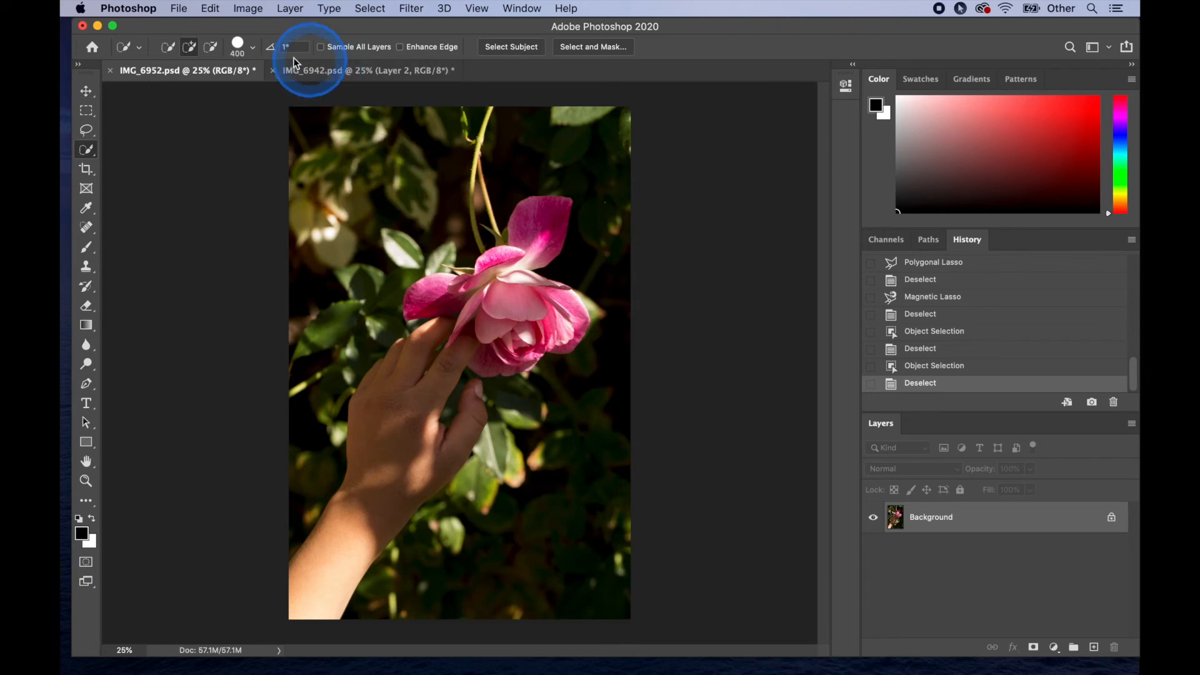
{"action": "left_click", "coordinate": [239, 48]}
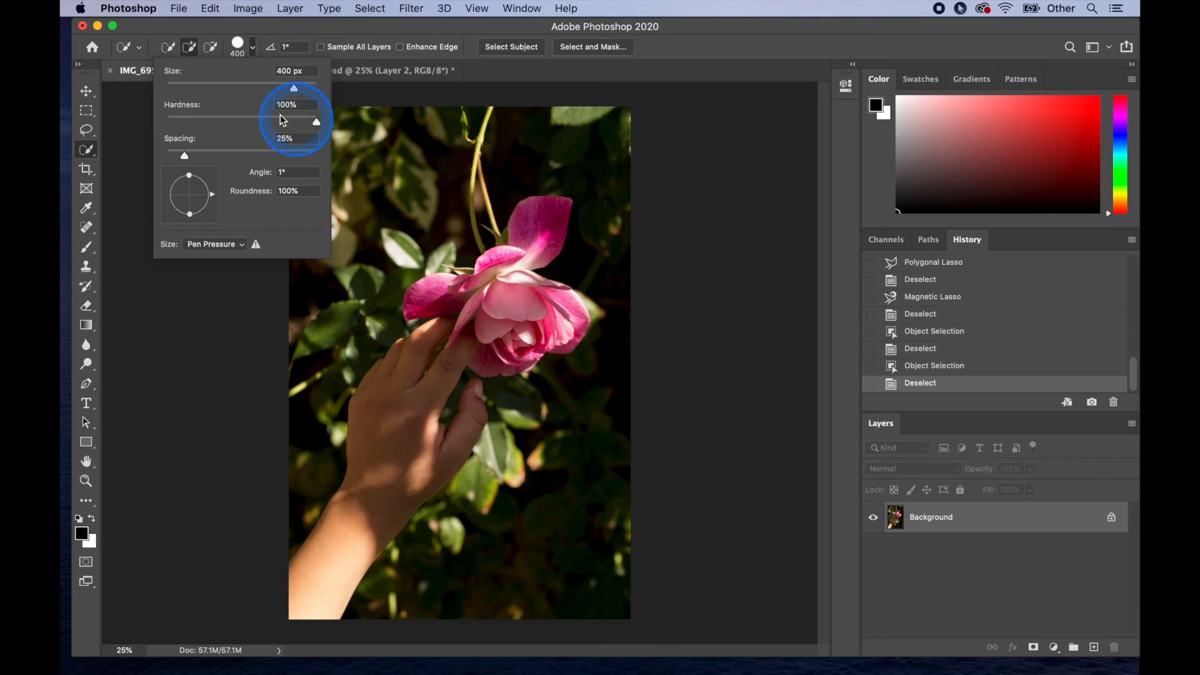
{"action": "left_click_drag", "start_coordinate": [318, 122], "coordinate": [179, 128]}
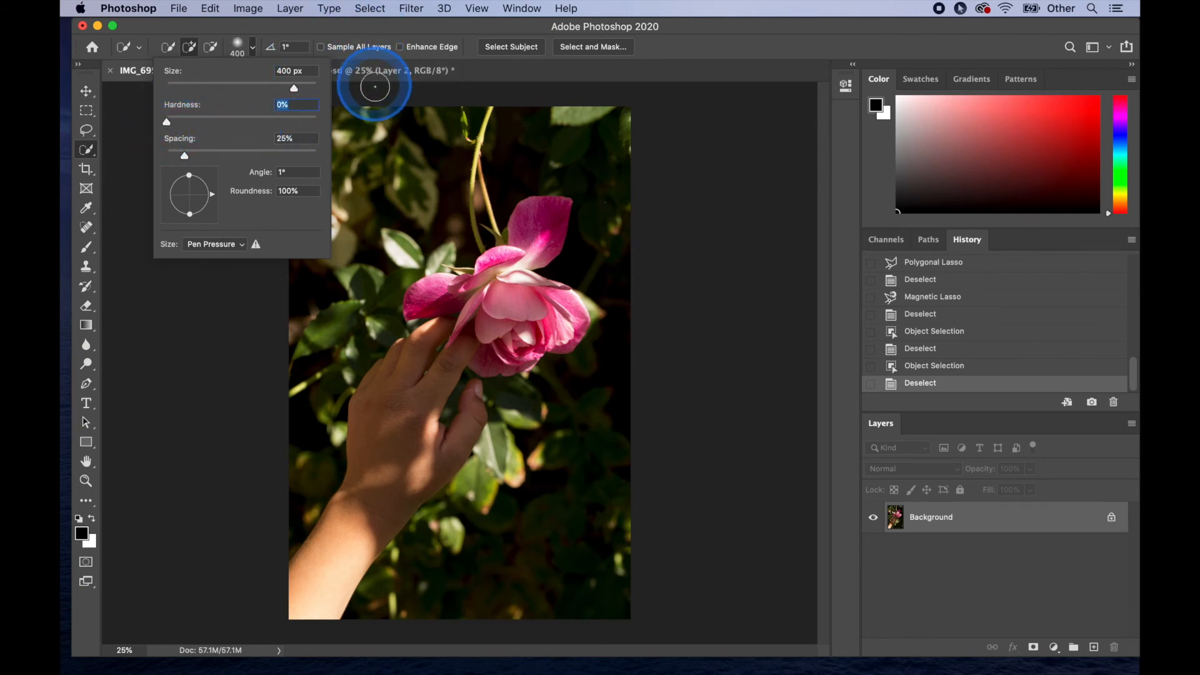
{"action": "left_click", "coordinate": [480, 26]}
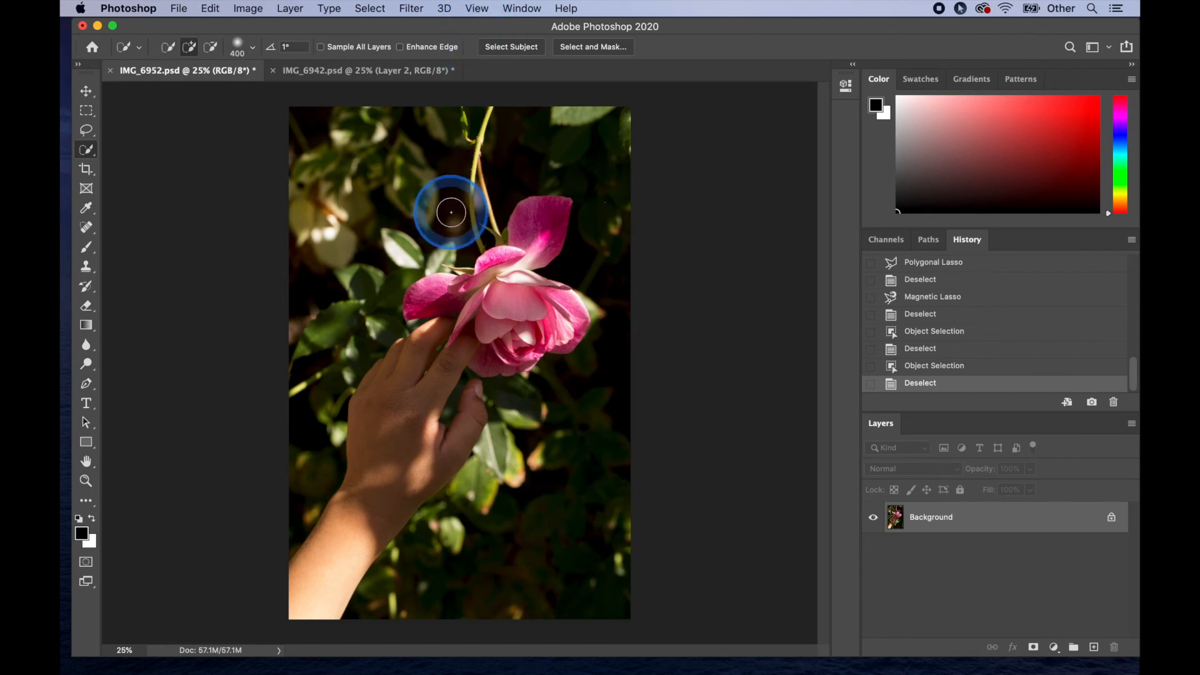
Try selecting the rose and hand with a greatly enlarged brush of at least 2000 px, and deselect the result.
{"action": "key", "text": "bracketleft"}
{"action": "key", "text": "bracketleft"}
{"action": "key", "text": "bracketleft"}
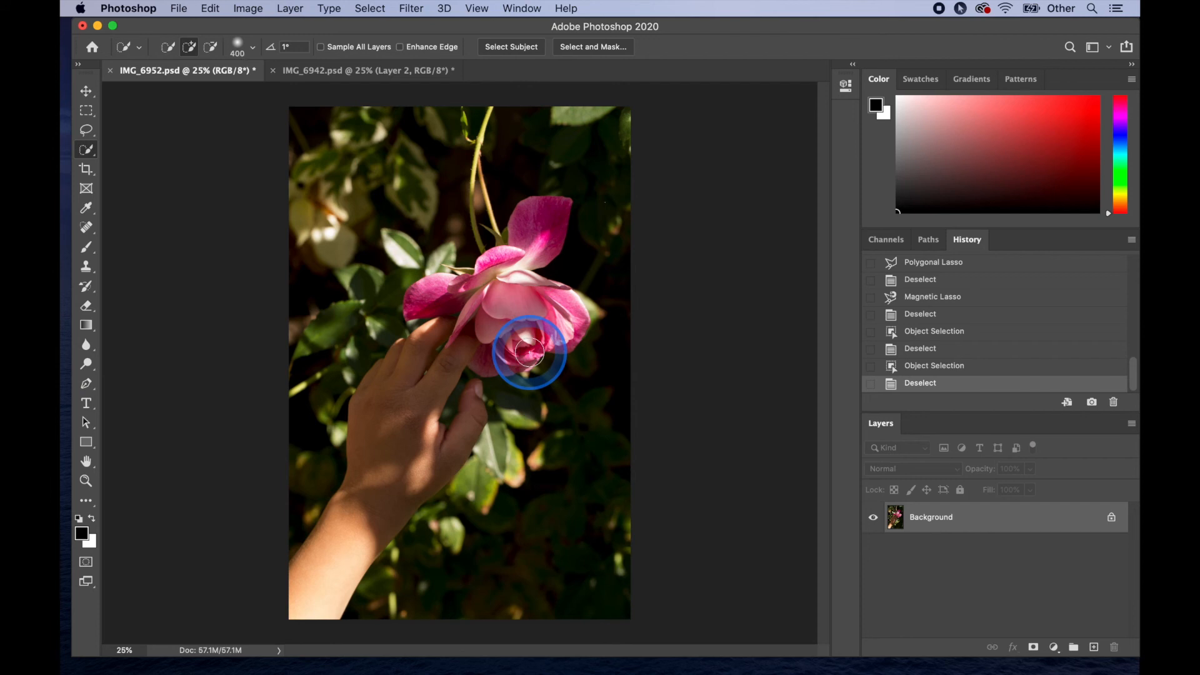
{"action": "key", "text": "bracketright"}
{"action": "key", "text": "bracketright"}
{"action": "key", "text": "bracketright"}
{"action": "key", "text": "bracketright"}
{"action": "key", "text": "bracketright"}
{"action": "key", "text": "bracketright"}
{"action": "key", "text": "bracketright"}
{"action": "key", "text": "bracketright"}
{"action": "key", "text": "bracketright"}
{"action": "key", "text": "bracketright"}
{"action": "key", "text": "bracketright"}
{"action": "key", "text": "bracketright"}
{"action": "key", "text": "bracketright"}
{"action": "key", "text": "bracketright"}
{"action": "key", "text": "bracketright"}
{"action": "key", "text": "bracketright"}
{"action": "key", "text": "bracketright"}
{"action": "key", "text": "bracketright"}
{"action": "key", "text": "bracketright"}
{"action": "key", "text": "bracketright"}
{"action": "key", "text": "bracketright"}
{"action": "key", "text": "bracketright"}
{"action": "key", "text": "bracketright"}
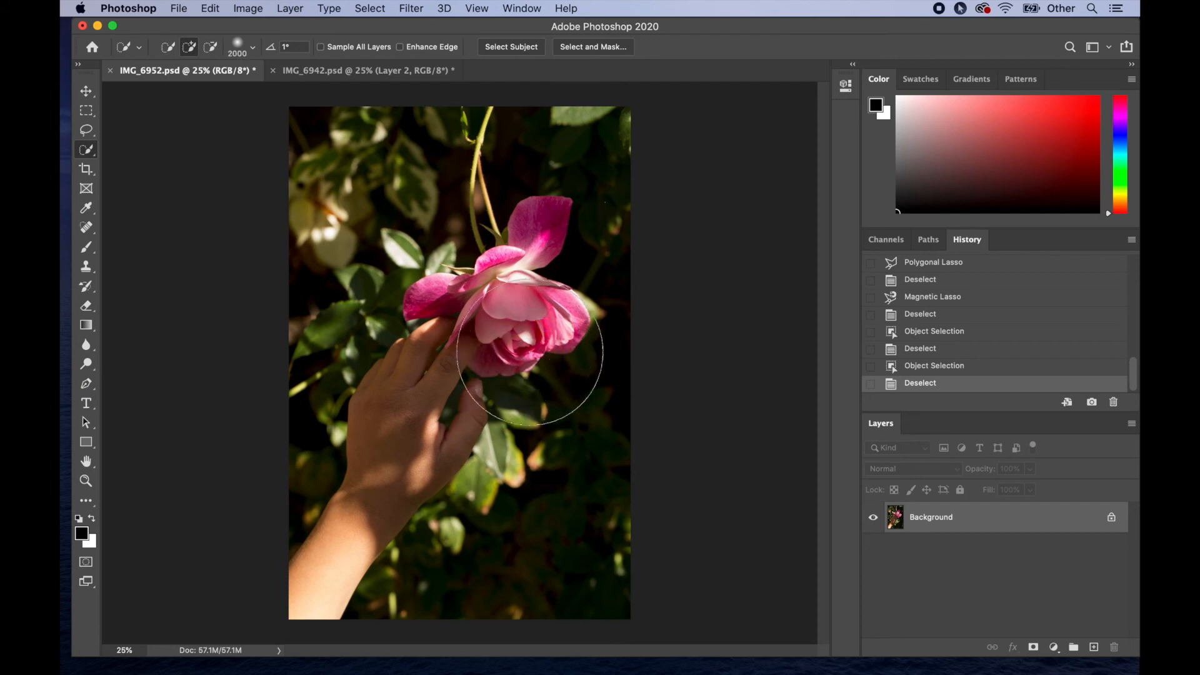
{"action": "mouse_move", "coordinate": [529, 352]}
{"action": "left_mouse_down"}
{"action": "mouse_move", "coordinate": [463, 269]}
{"action": "mouse_move", "coordinate": [419, 275]}
{"action": "mouse_move", "coordinate": [380, 353]}
{"action": "left_mouse_up"}
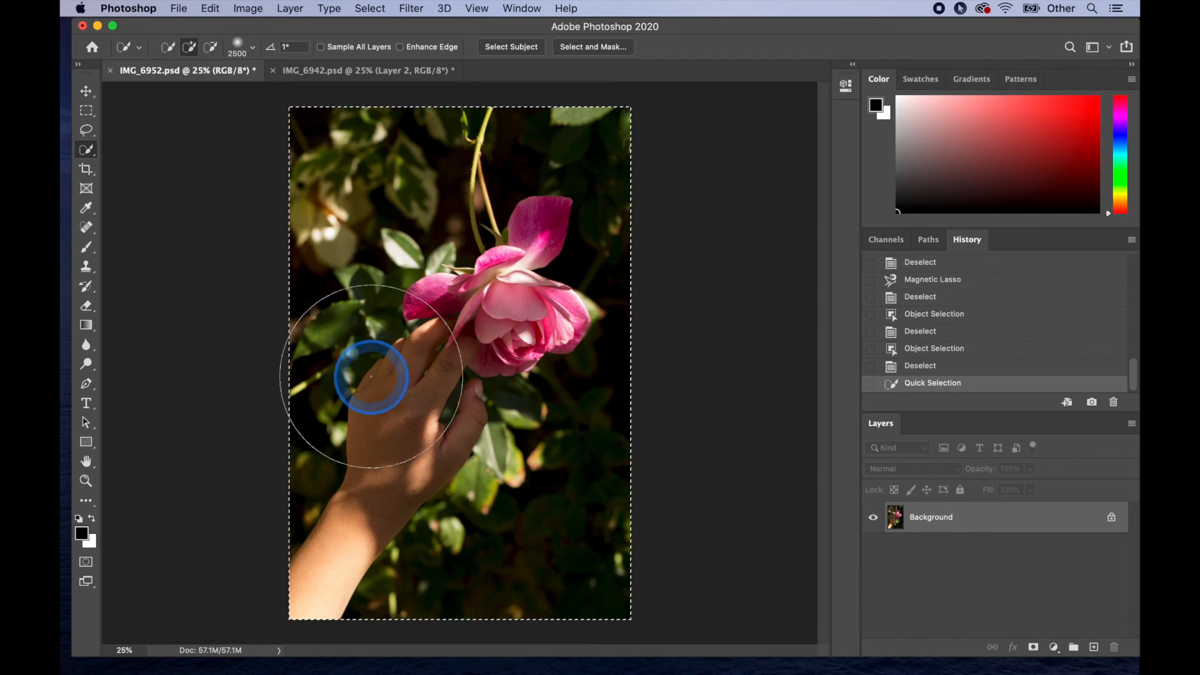
{"action": "left_click", "coordinate": [377, 378]}
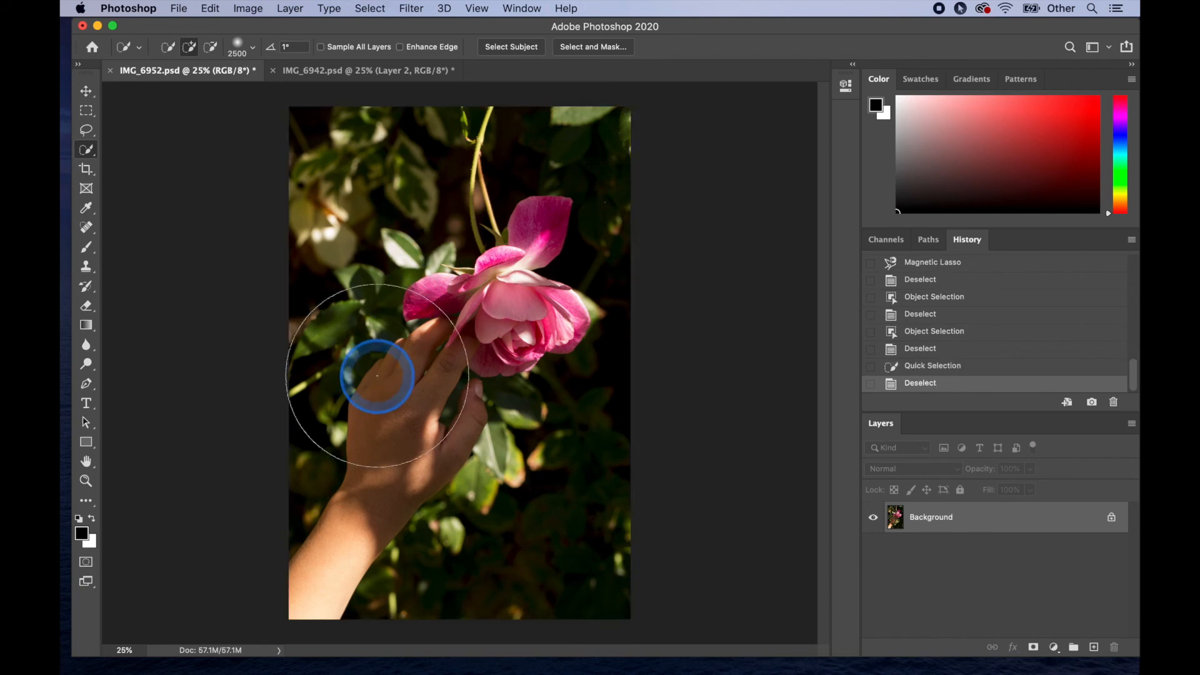
Reduce the Quick Selection brush to 250 px and brush over the hand, forearm and rose, including the upper petal, to select them.
{"action": "key", "text": "bracketleft"}
{"action": "key", "text": "bracketleft"}
{"action": "key", "text": "bracketleft"}
{"action": "key", "text": "bracketleft"}
{"action": "key", "text": "bracketleft"}
{"action": "key", "text": "bracketleft"}
{"action": "key", "text": "bracketleft"}
{"action": "key", "text": "bracketleft"}
{"action": "key", "text": "bracketleft"}
{"action": "key", "text": "bracketleft"}
{"action": "key", "text": "bracketleft"}
{"action": "key", "text": "bracketleft"}
{"action": "key", "text": "bracketleft"}
{"action": "key", "text": "bracketleft"}
{"action": "key", "text": "bracketleft"}
{"action": "key", "text": "bracketleft"}
{"action": "key", "text": "bracketleft"}
{"action": "key", "text": "bracketleft"}
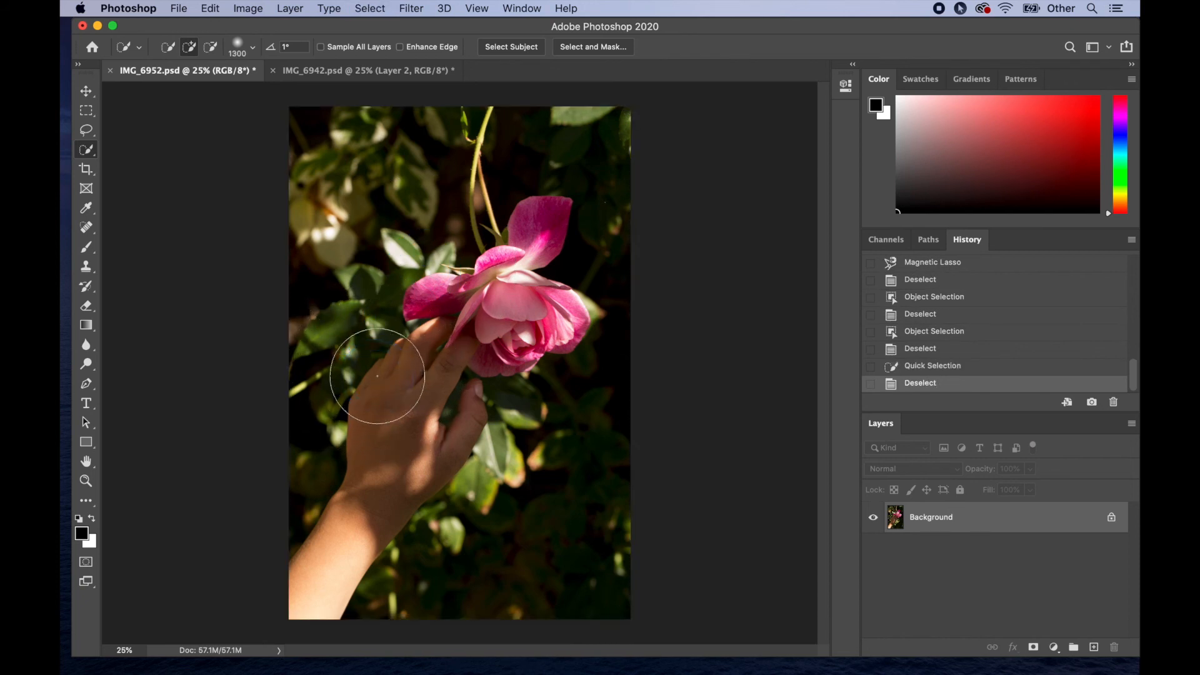
{"action": "key", "text": "bracketleft"}
{"action": "key", "text": "bracketleft"}
{"action": "key", "text": "bracketleft"}
{"action": "key", "text": "bracketleft"}
{"action": "key", "text": "bracketleft"}
{"action": "left_click", "coordinate": [380, 377]}
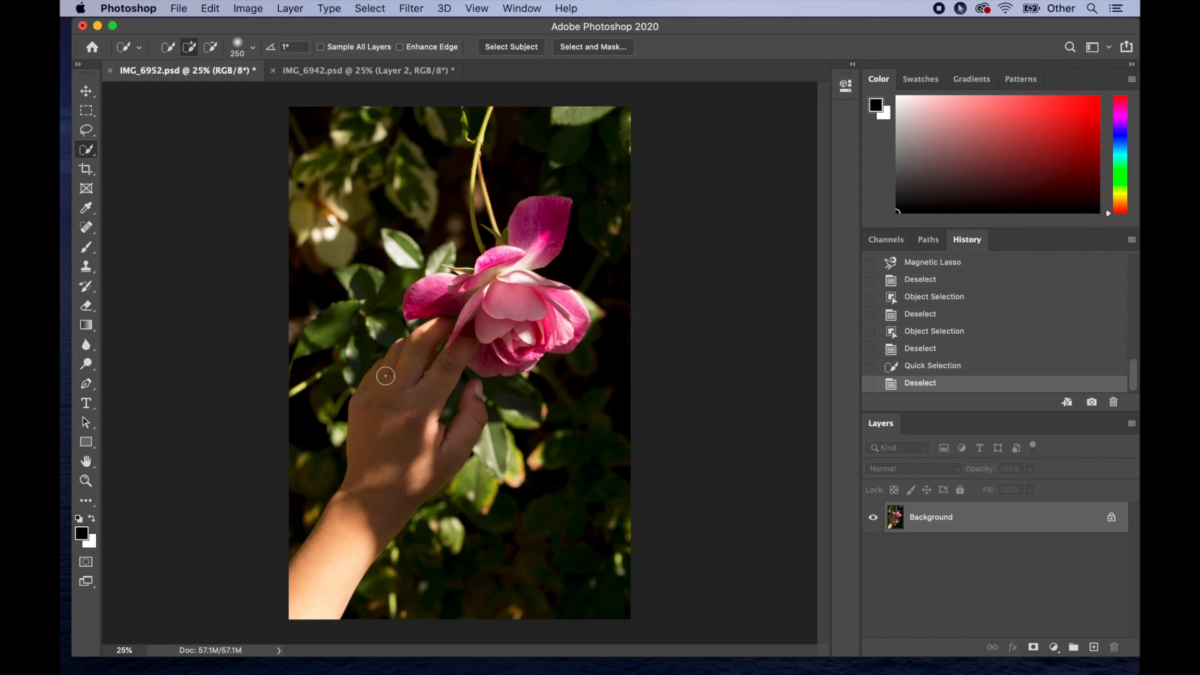
{"action": "left_click_drag", "start_coordinate": [378, 415], "coordinate": [357, 502]}
{"action": "mouse_move", "coordinate": [484, 319]}
{"action": "left_mouse_down"}
{"action": "mouse_move", "coordinate": [515, 303]}
{"action": "mouse_move", "coordinate": [546, 309]}
{"action": "left_mouse_up"}
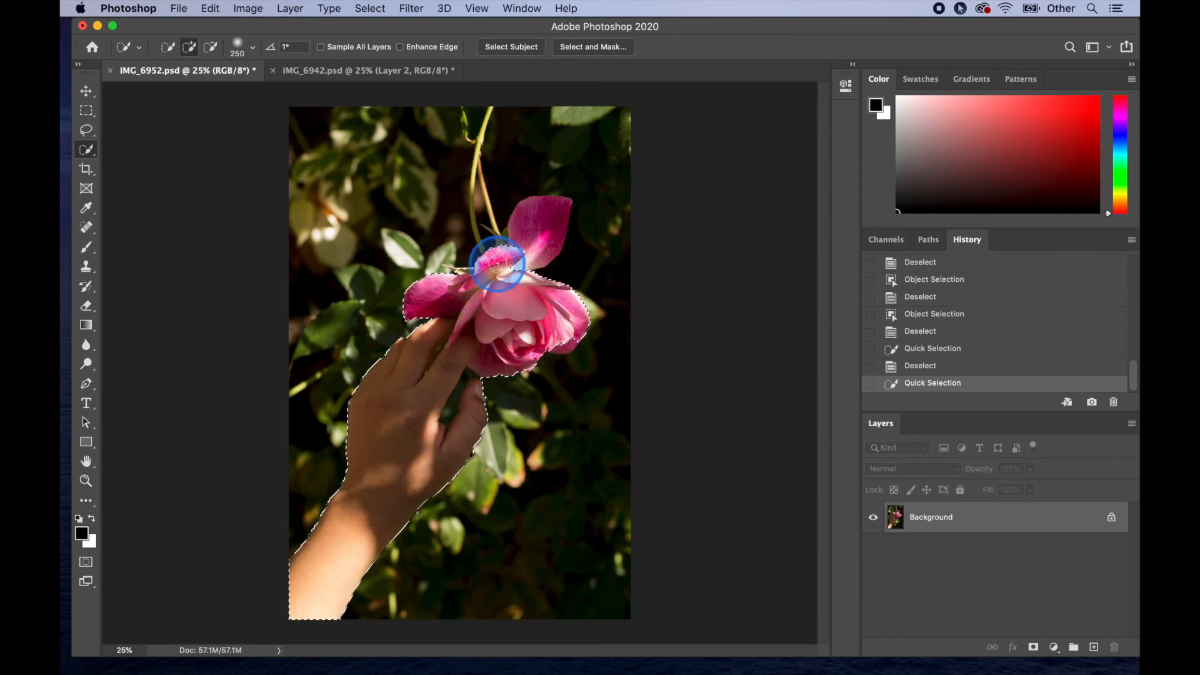
{"action": "left_click_drag", "start_coordinate": [517, 252], "coordinate": [517, 261]}
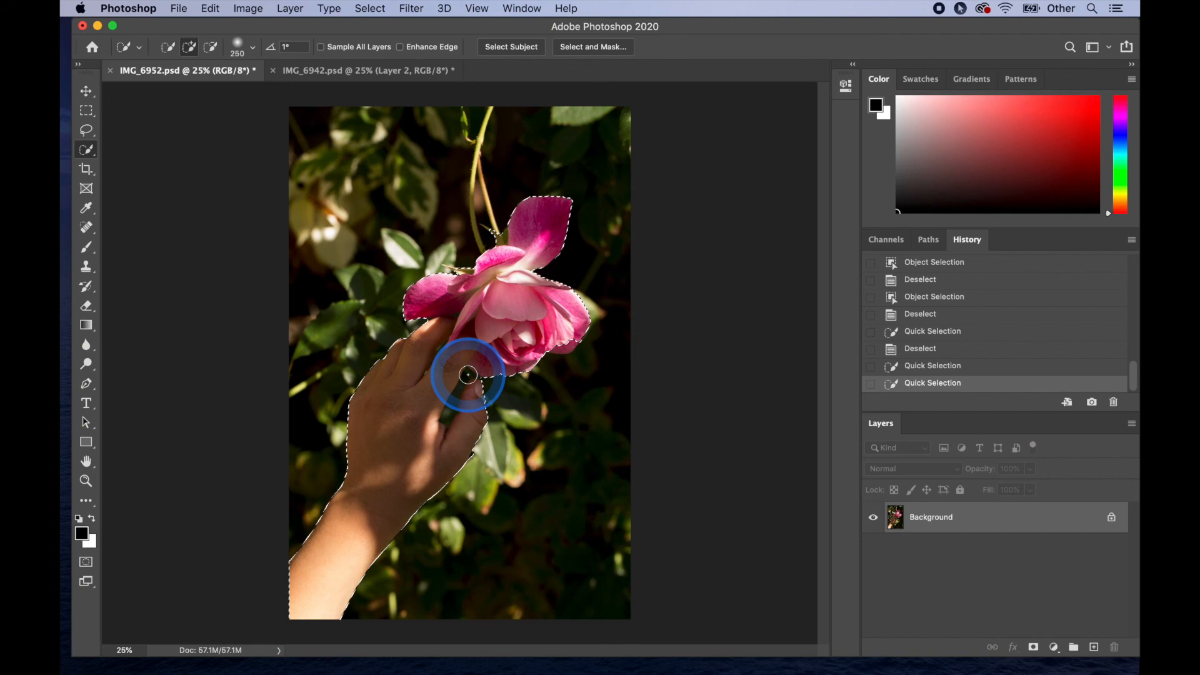
With a 45 px brush, subtract the dark gap between thumb and index finger from the selection and add the missing thumb tip.
{"action": "left_click", "coordinate": [211, 50]}
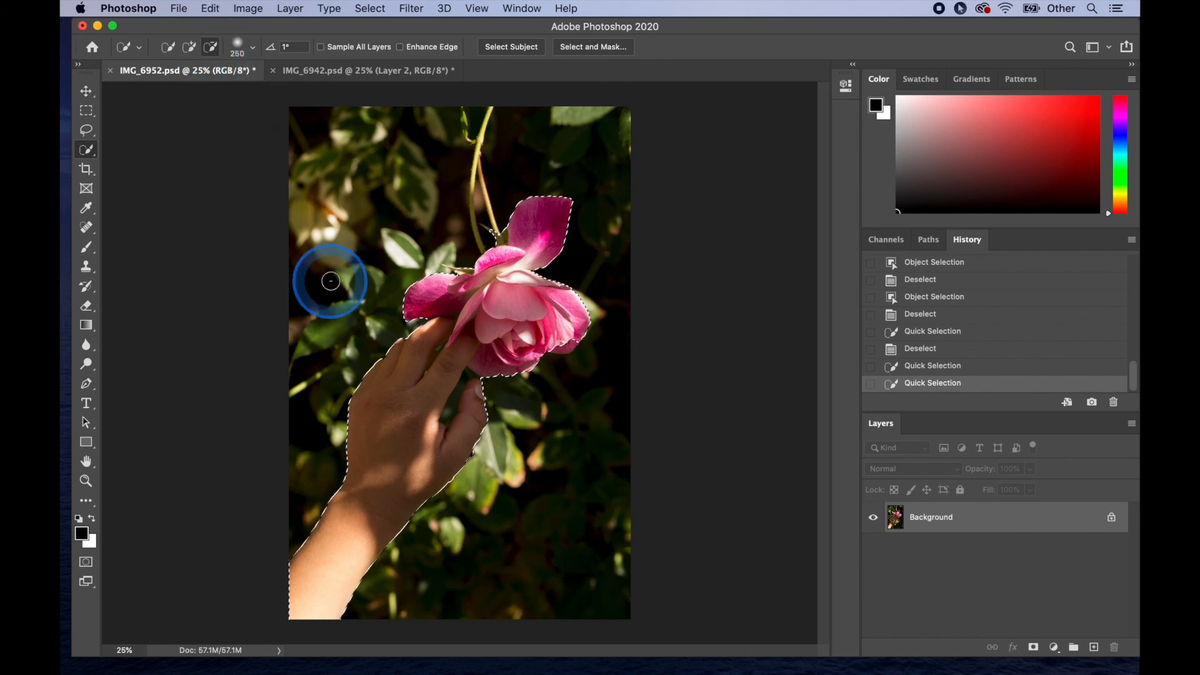
{"action": "key", "text": "super+equal"}
{"action": "key", "text": "super+equal"}
{"action": "key", "text": "super+equal"}
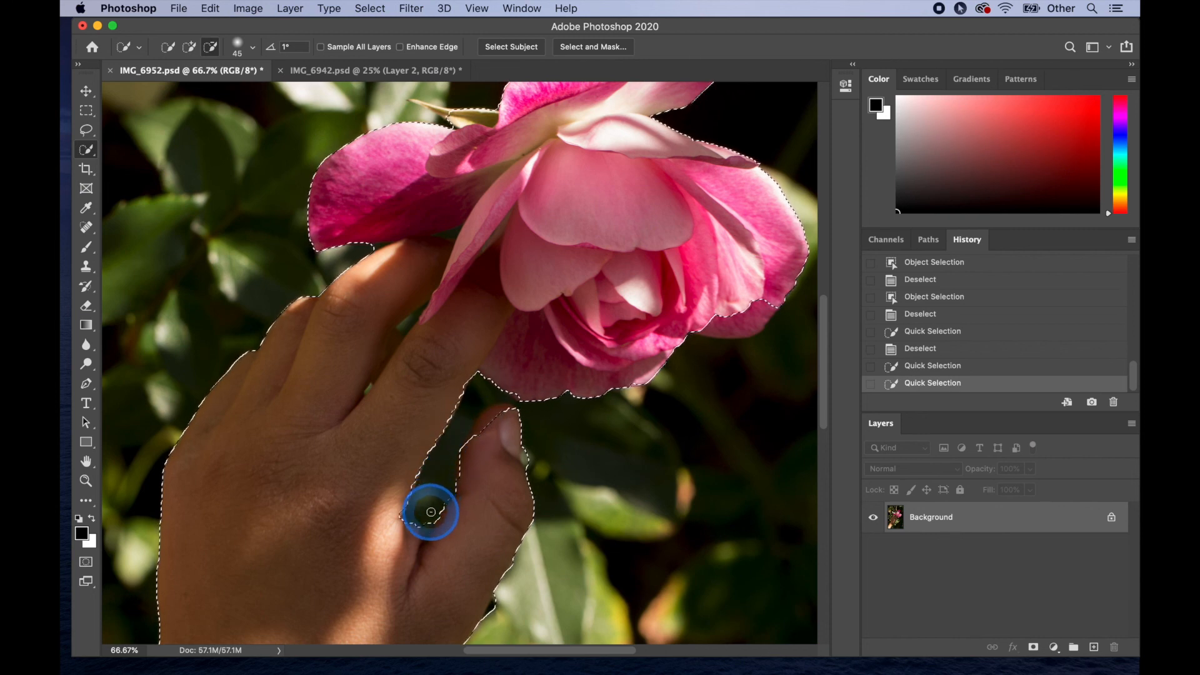
{"action": "left_click_drag", "start_coordinate": [429, 530], "coordinate": [430, 535]}
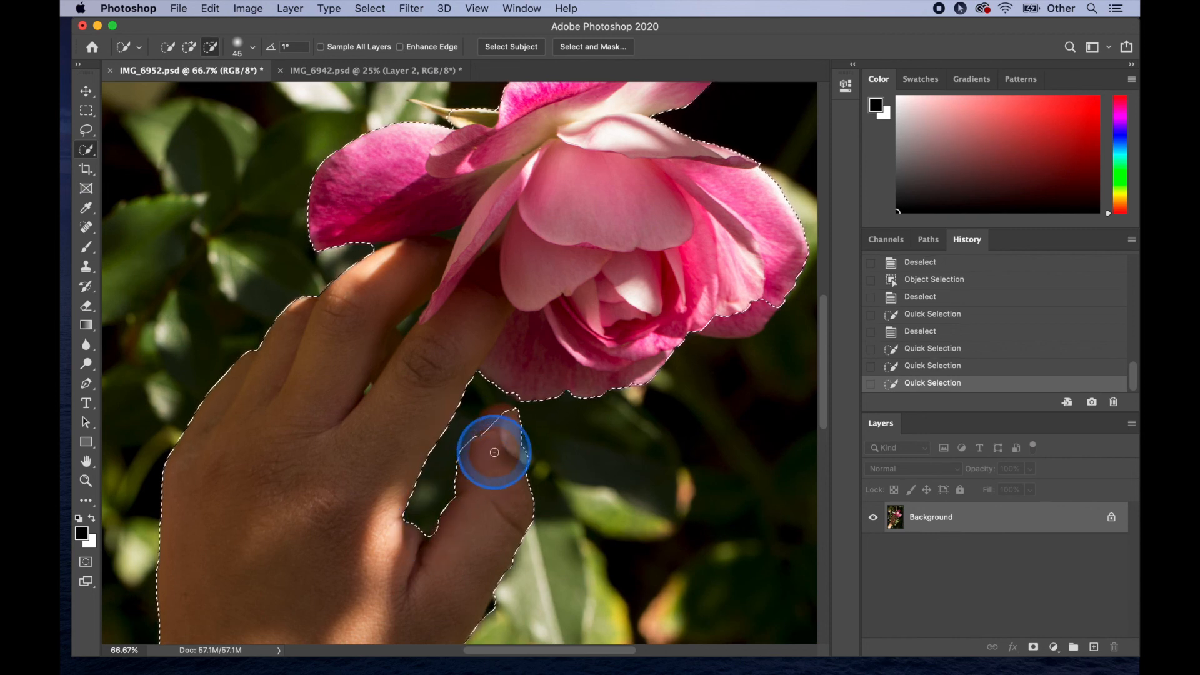
{"action": "left_click", "coordinate": [188, 47]}
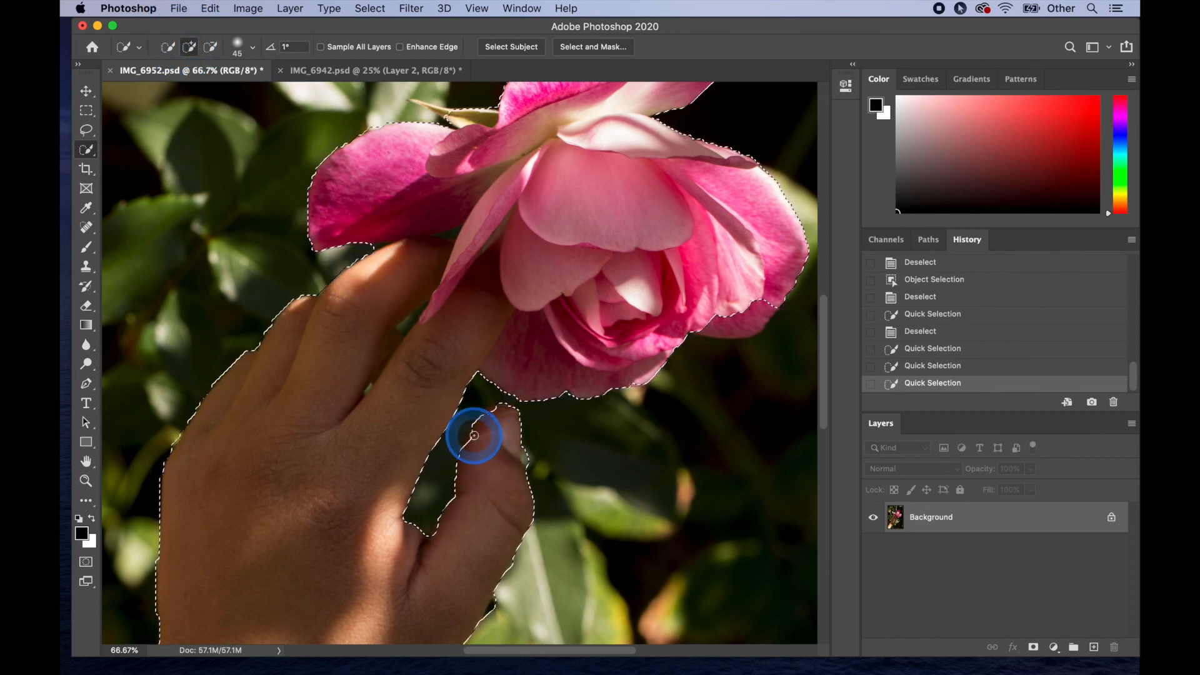
{"action": "left_click", "coordinate": [491, 415]}
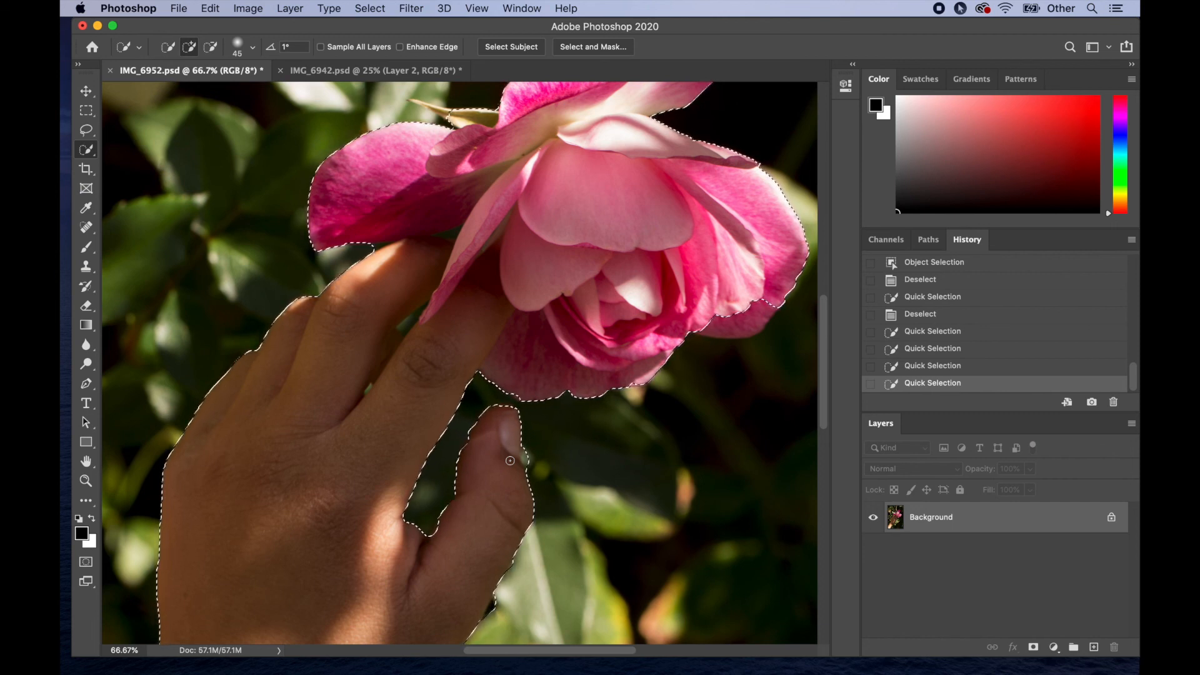
Deselect everything and sample the back of the hand, followed by a fingertip, with the Magic Wand tool at tolerance 32.
{"action": "key", "text": "super+d"}
{"action": "key", "text": "super+0"}
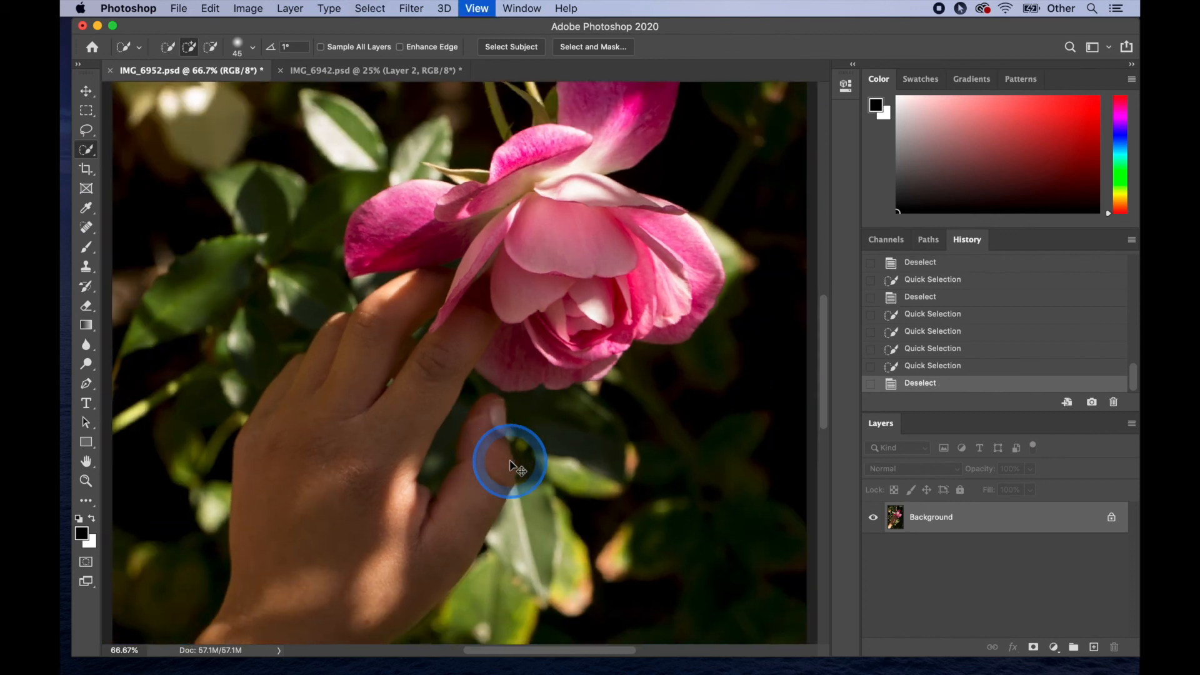
{"action": "key", "text": "super+minus"}
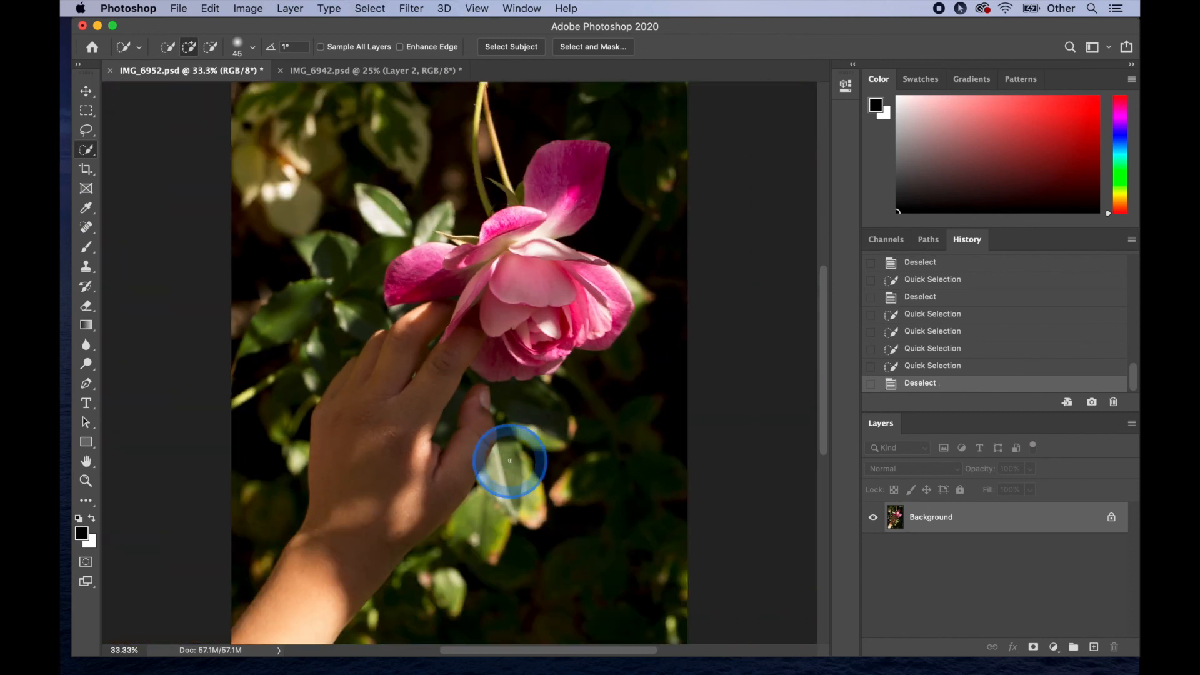
{"action": "mouse_move", "coordinate": [92, 150]}
{"action": "left_mouse_down"}
{"action": "mouse_move", "coordinate": [120, 162]}
{"action": "mouse_move", "coordinate": [123, 177]}
{"action": "left_mouse_up"}
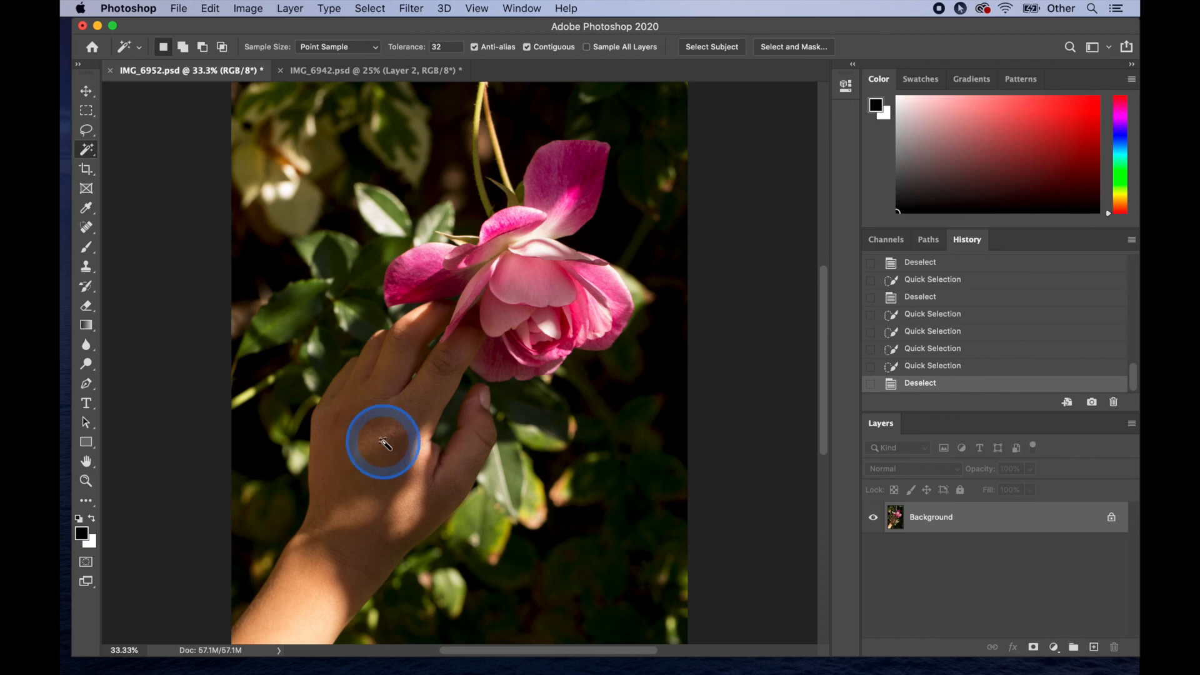
{"action": "left_click", "coordinate": [384, 442]}
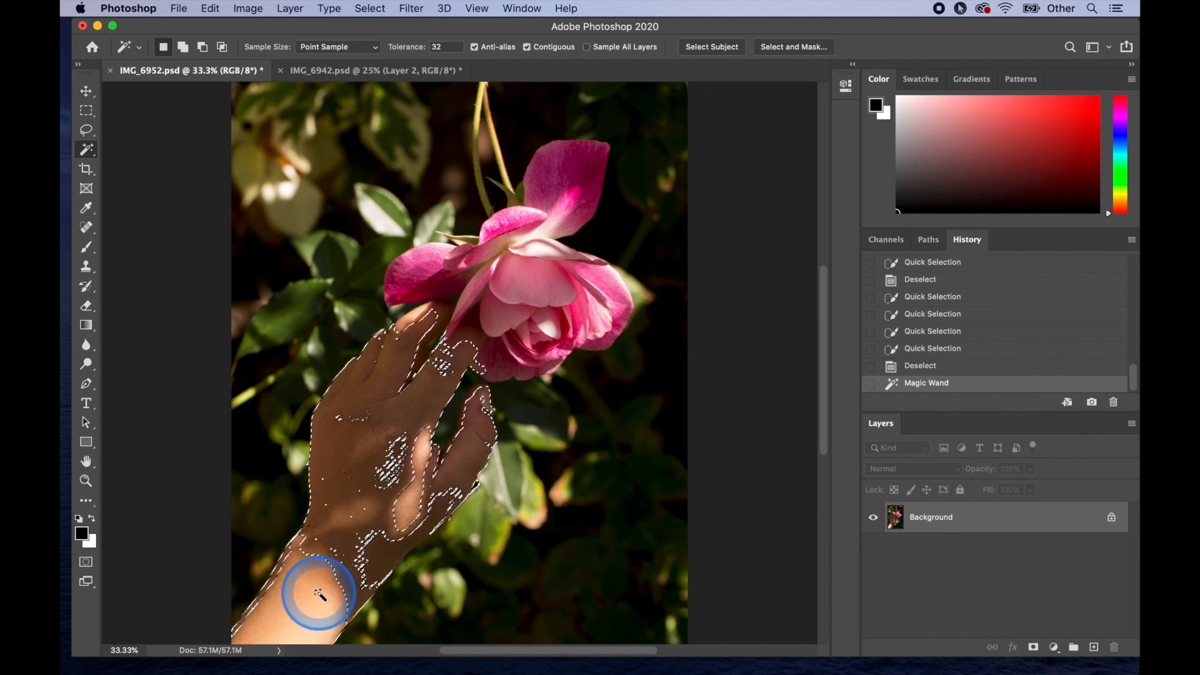
{"action": "left_click", "coordinate": [422, 318]}
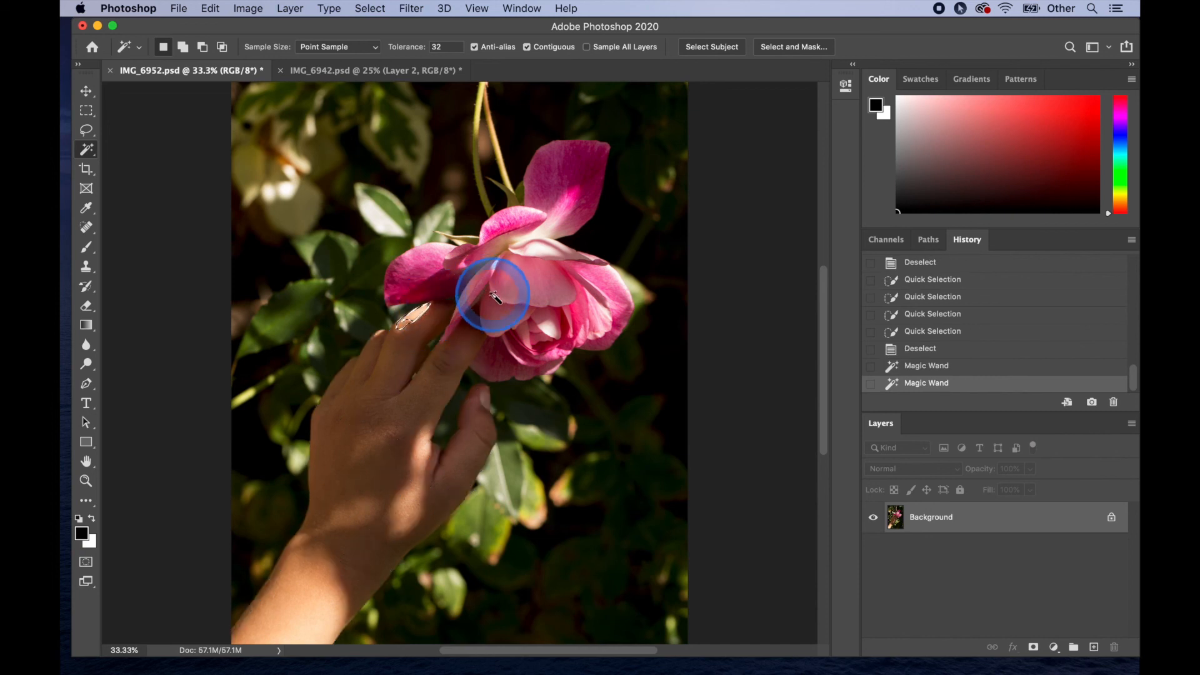